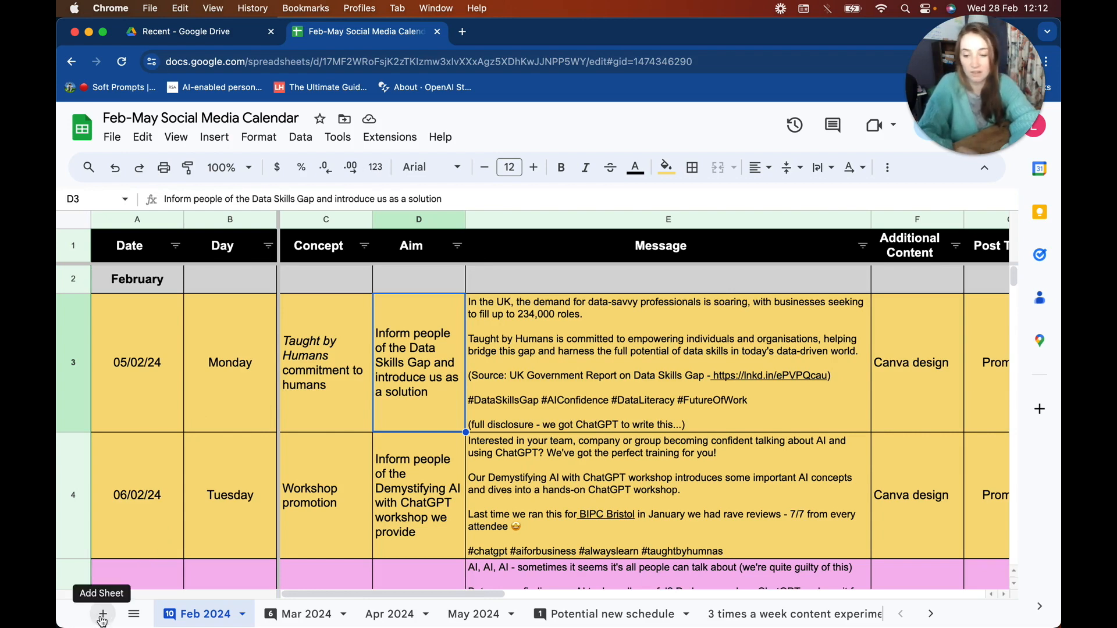
Add a new sheet to the workbook and rename it COUNTIF.
left_click(102, 618)
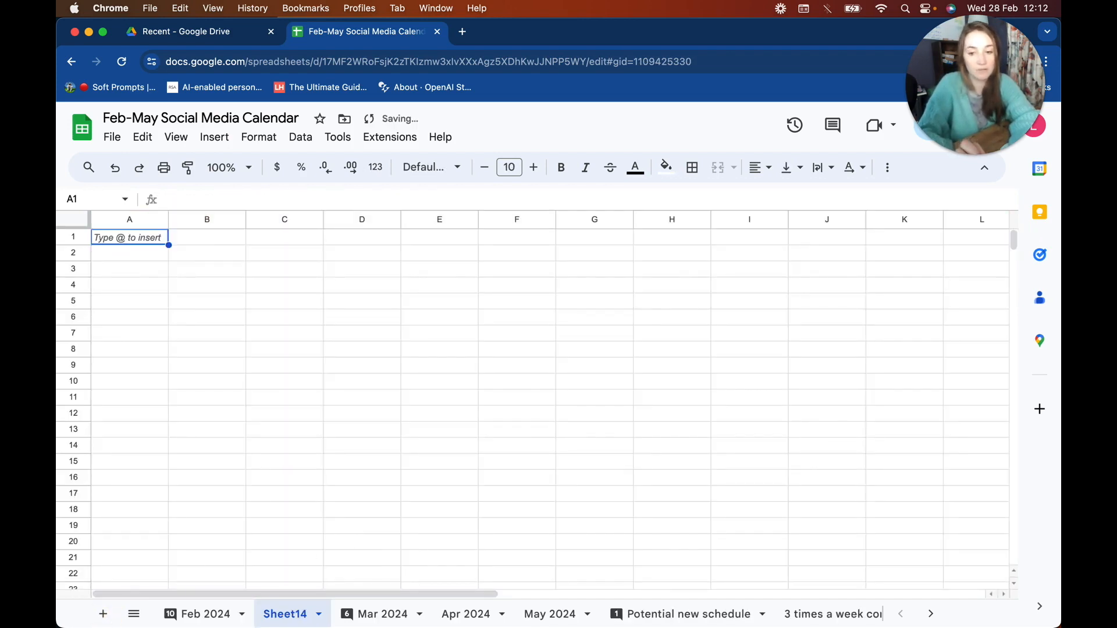
double_click(303, 615)
type("COU")
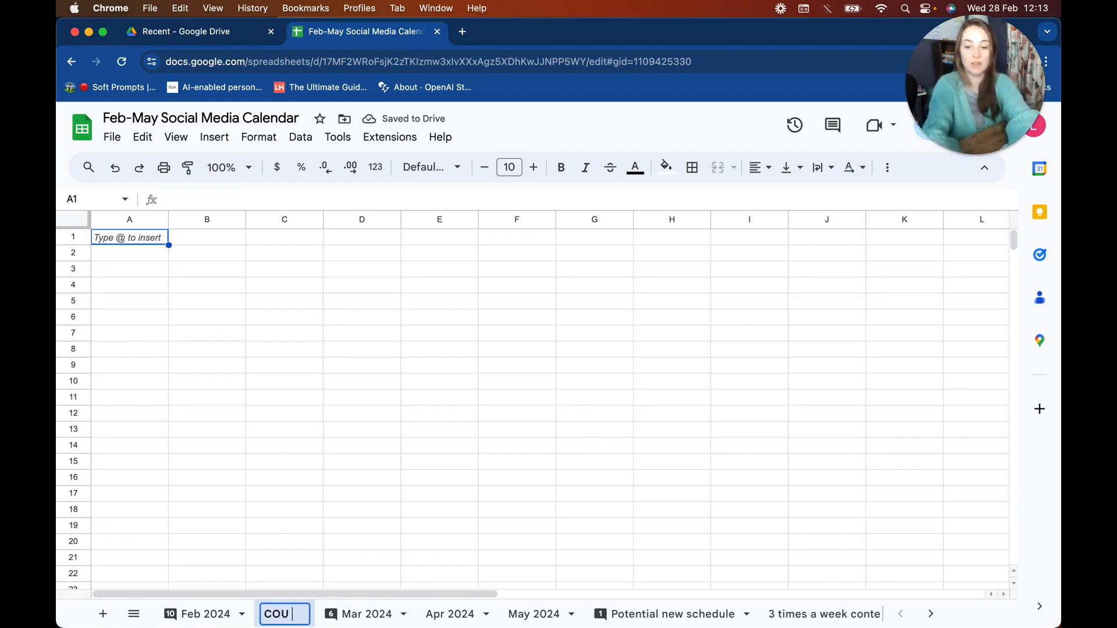
key("BackSpace")
type("NTIF")
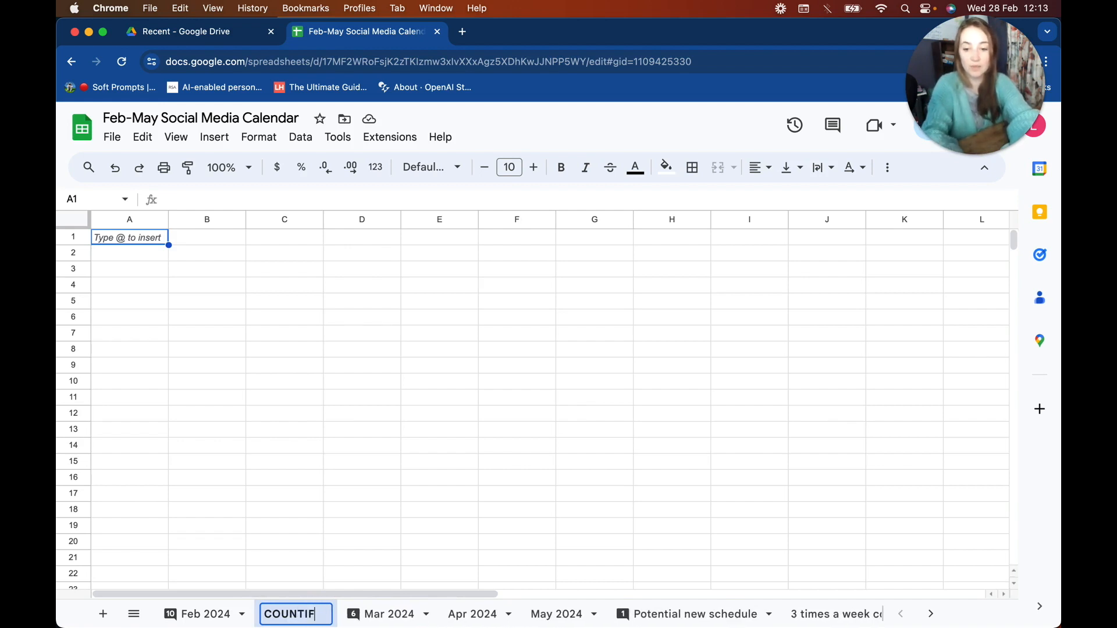
key("Return")
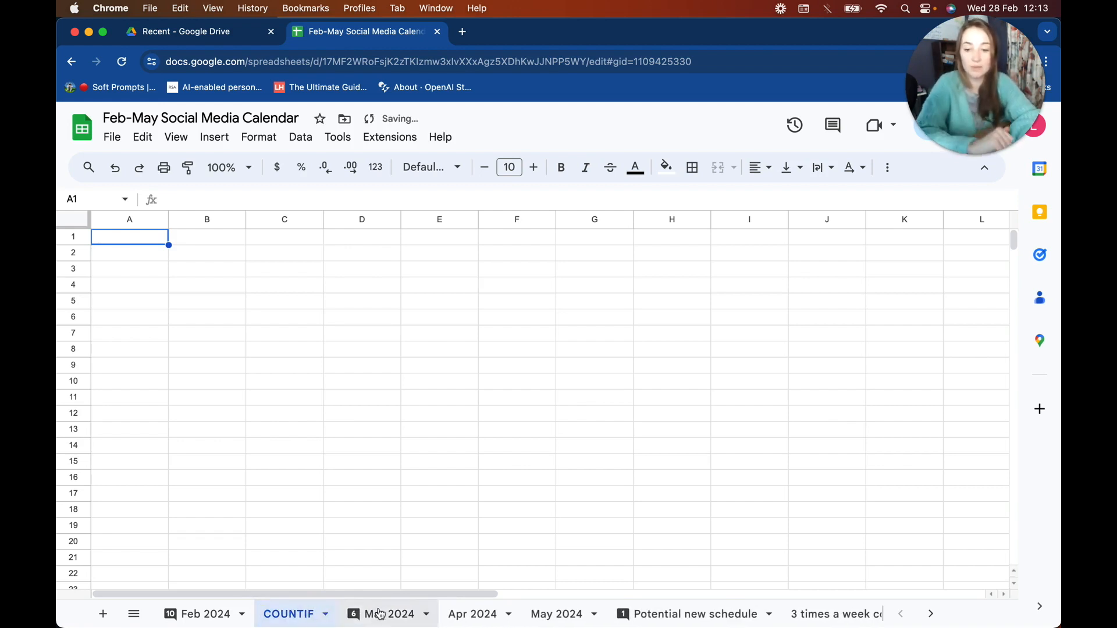
Copy the four content pillar headings in A1:D1 of the Content Pillars sheet.
scroll(568, 612, "right", 2)
scroll(570, 612, "right", 5)
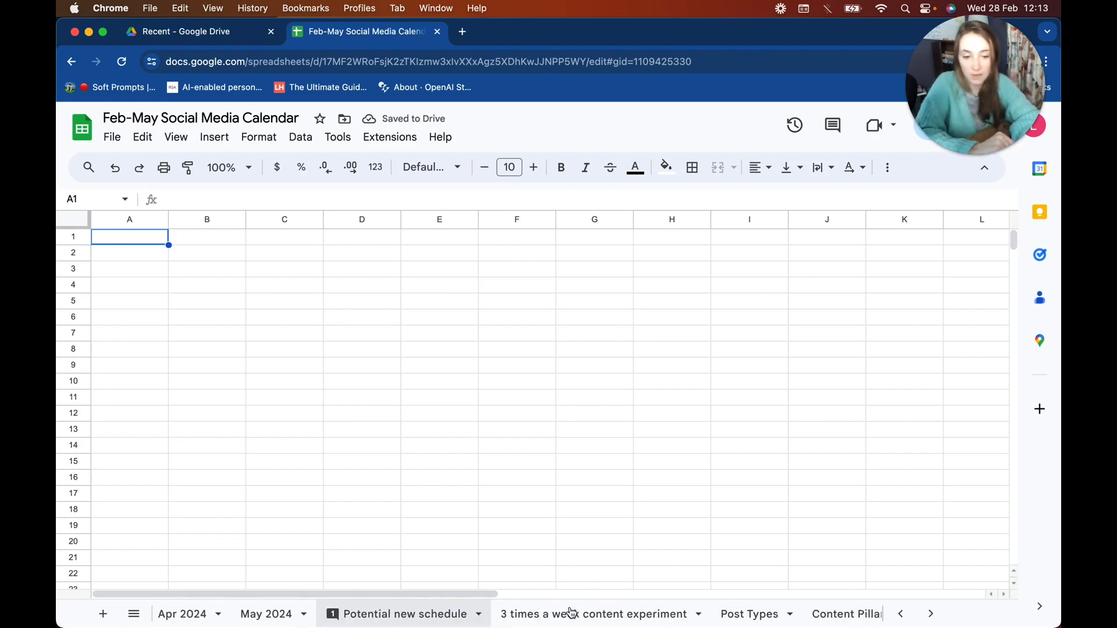
left_click(789, 617)
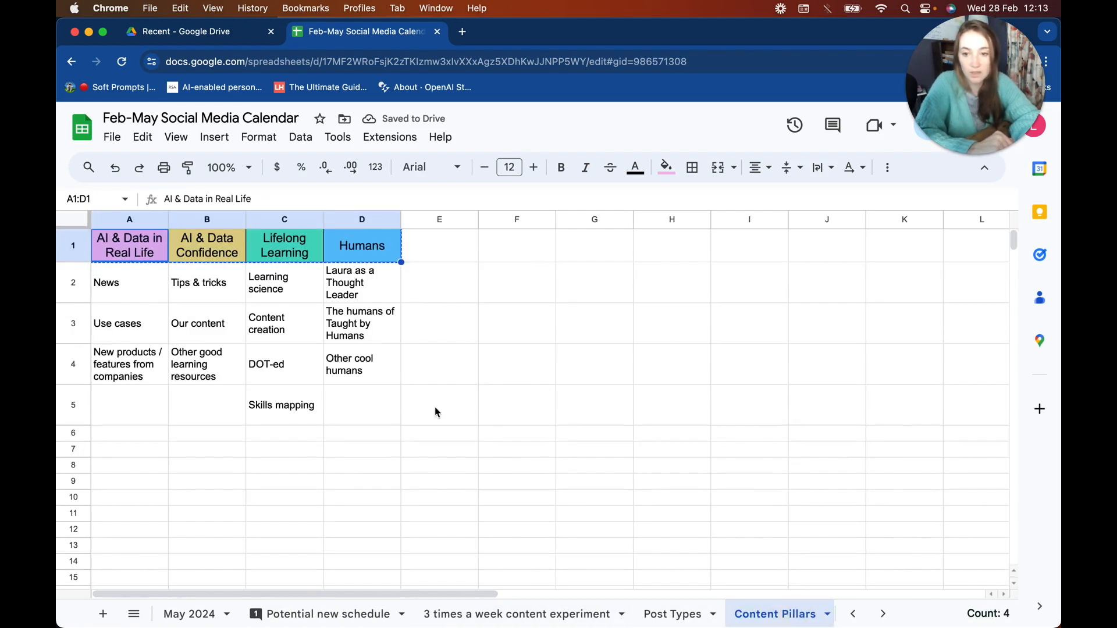
left_click(221, 329)
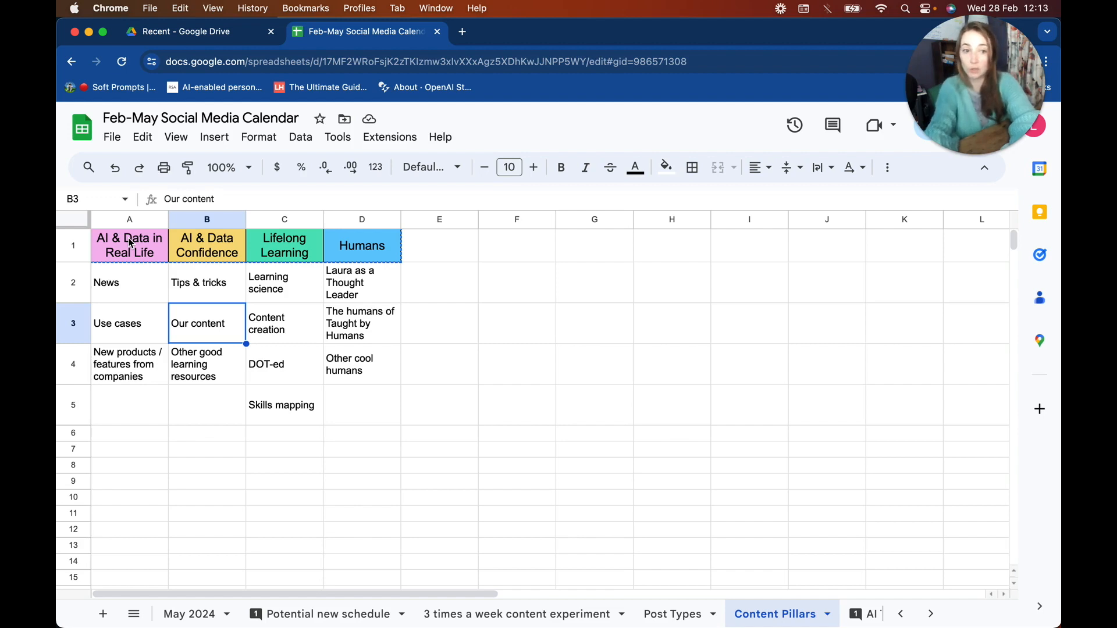
left_click(123, 244)
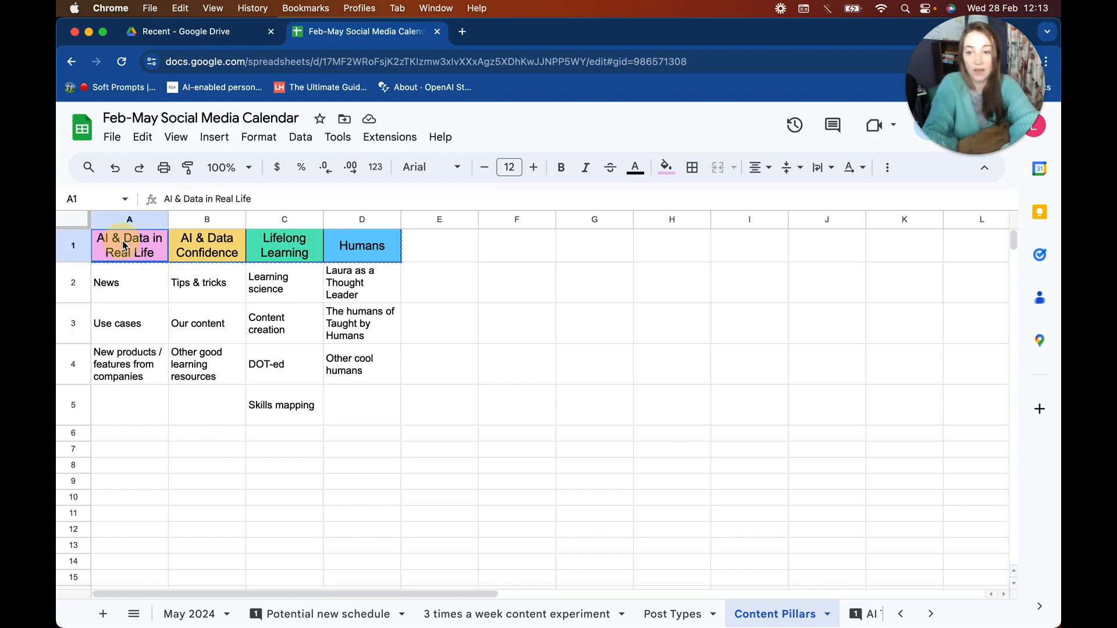
left_click_drag(122, 240, 372, 252)
key("super+c")
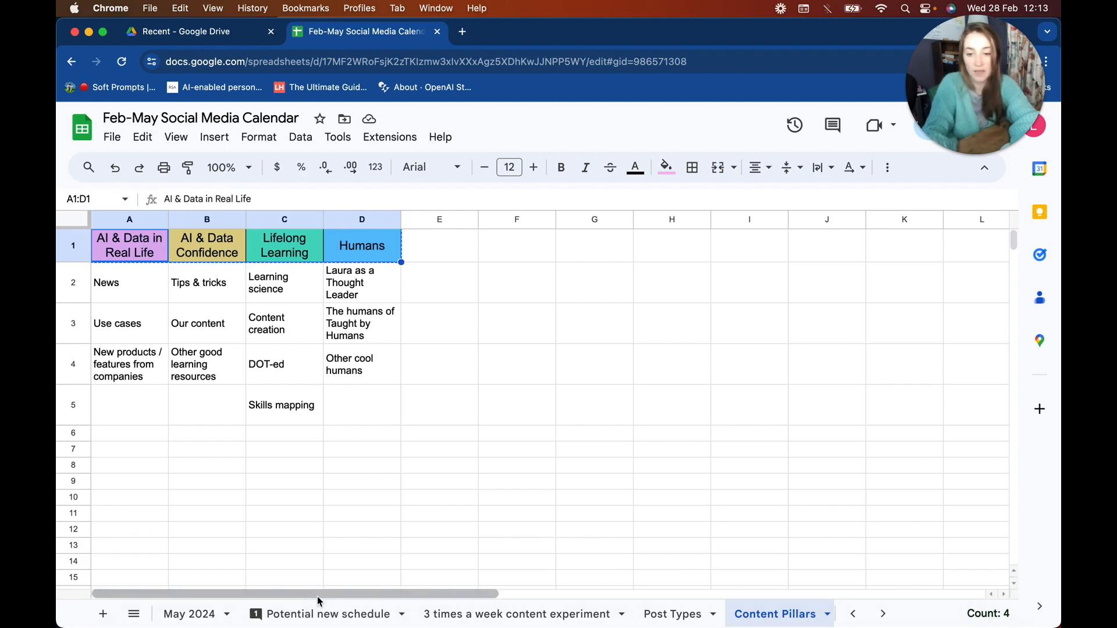
Paste the copied pillar headings transposed into the COUNTIF sheet, starting at cell B2.
scroll(280, 616, "left", 5)
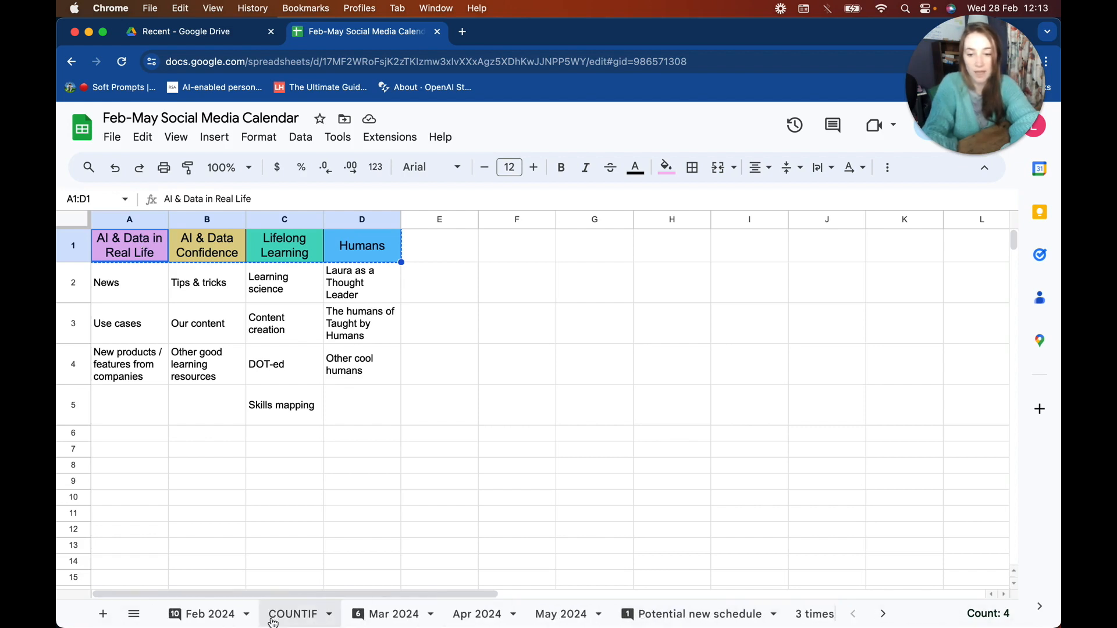
left_click(301, 615)
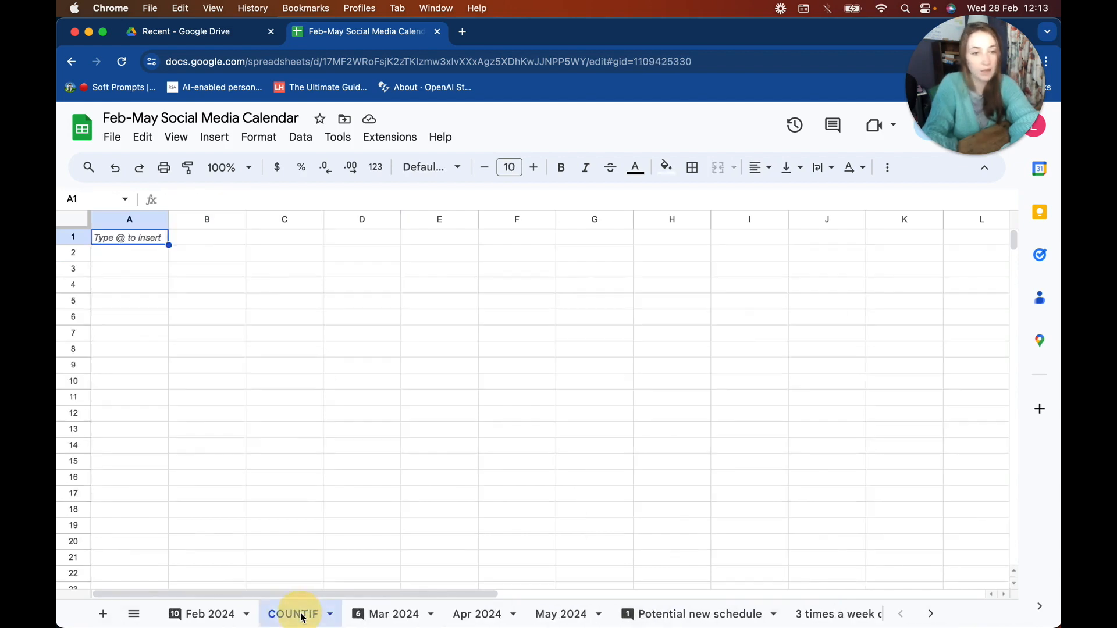
left_click(195, 255)
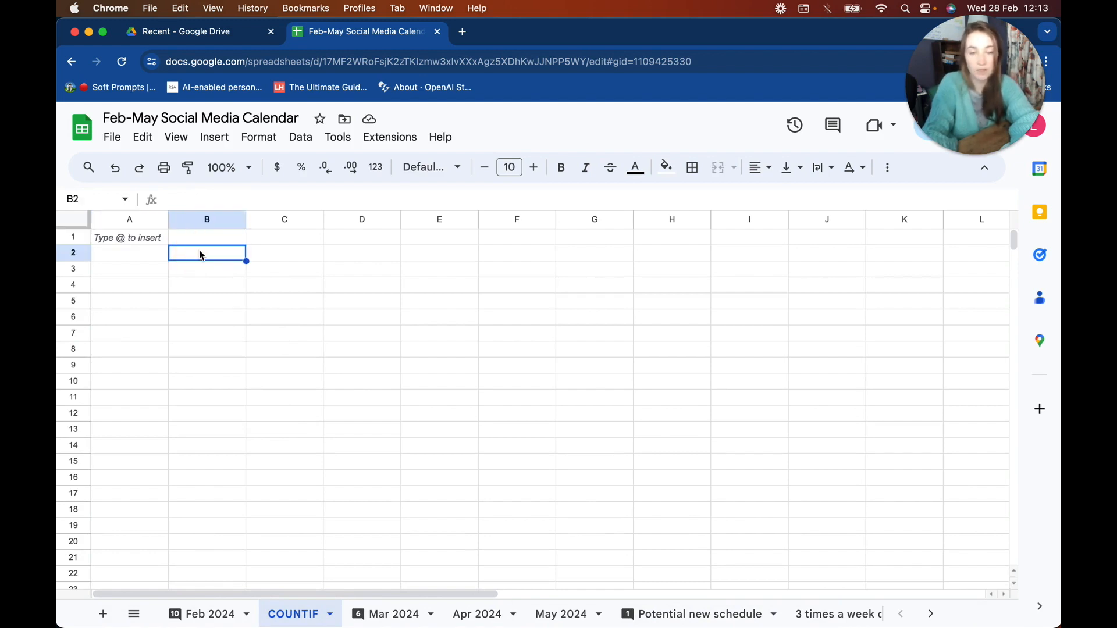
right_click(201, 255)
mouse_move(201, 255)
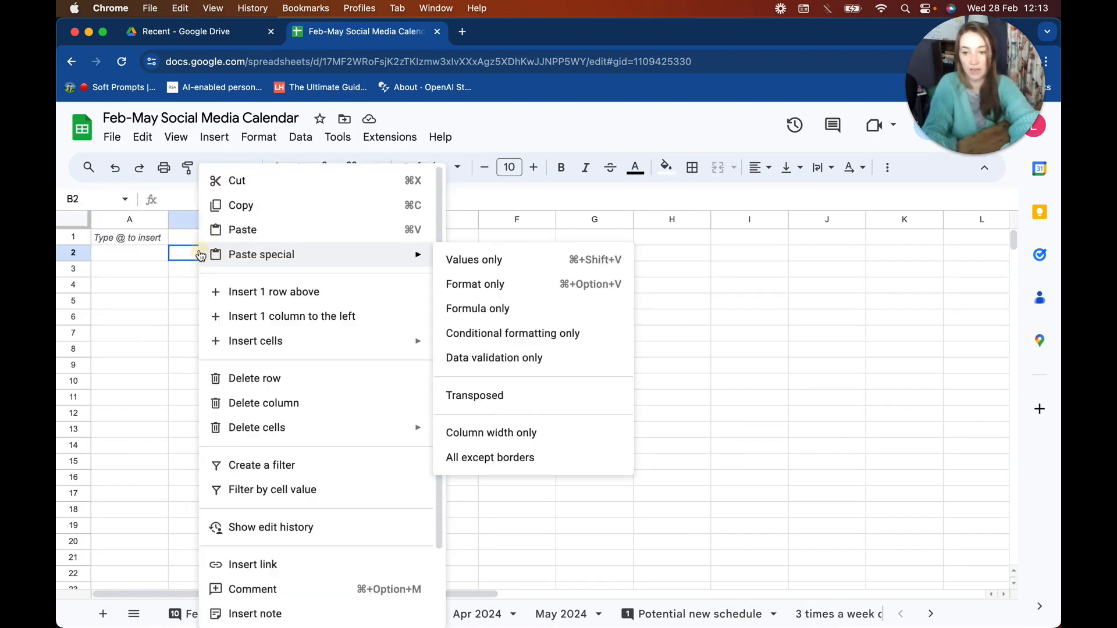
left_click(529, 401)
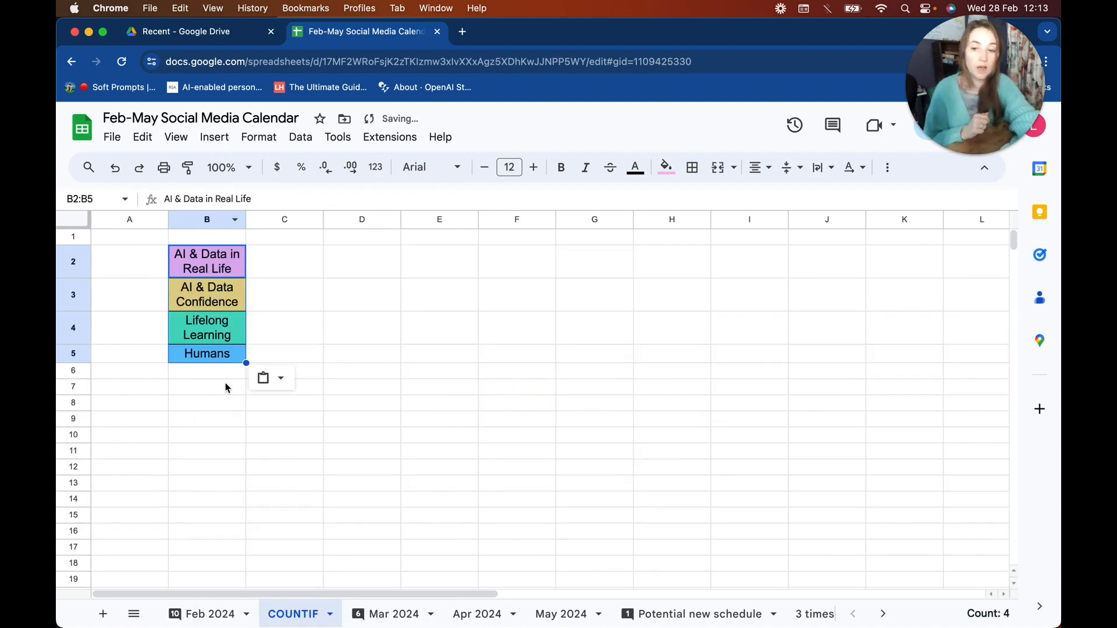
Enter the column headings "Content Pillar" in B1 and "Counts" in C1.
left_click(229, 238)
type("Content")
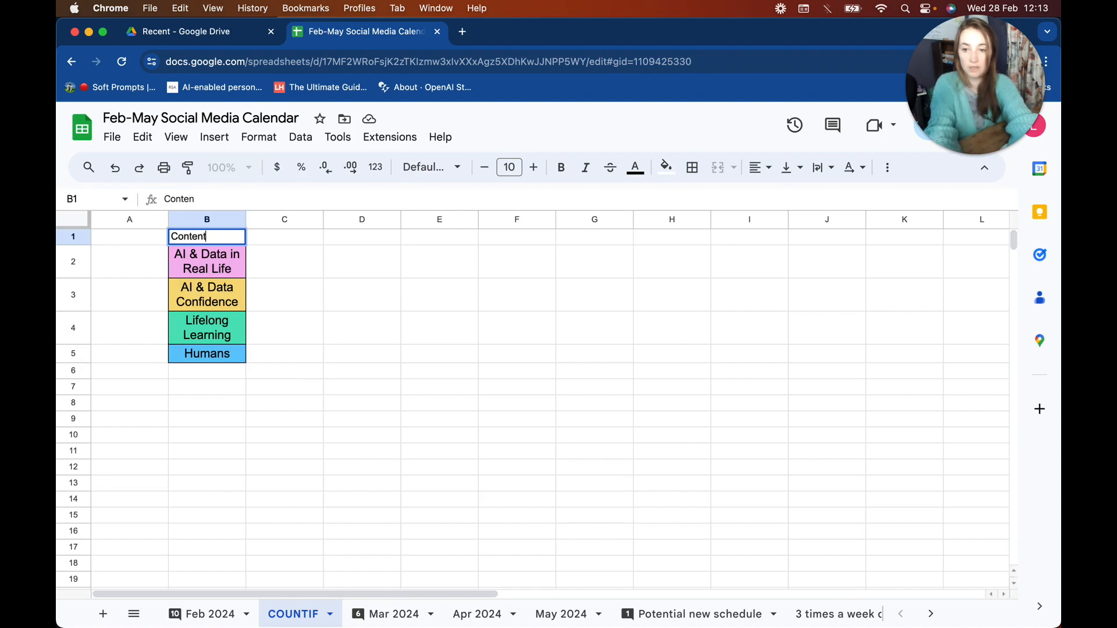
type(" Pillar")
key("Tab")
type("Counts")
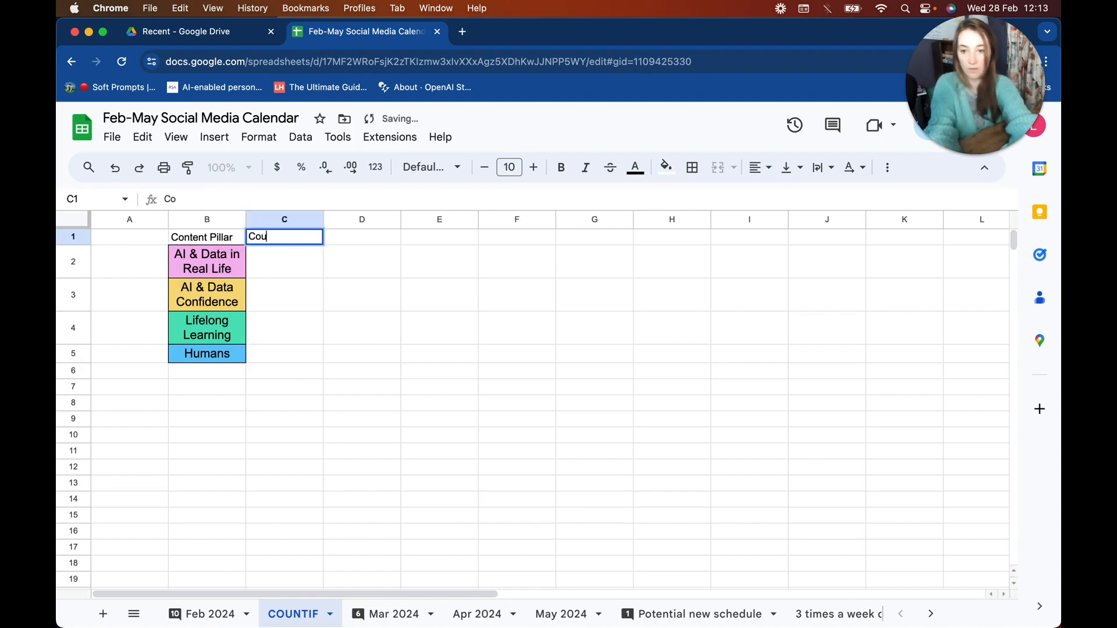
key("Return")
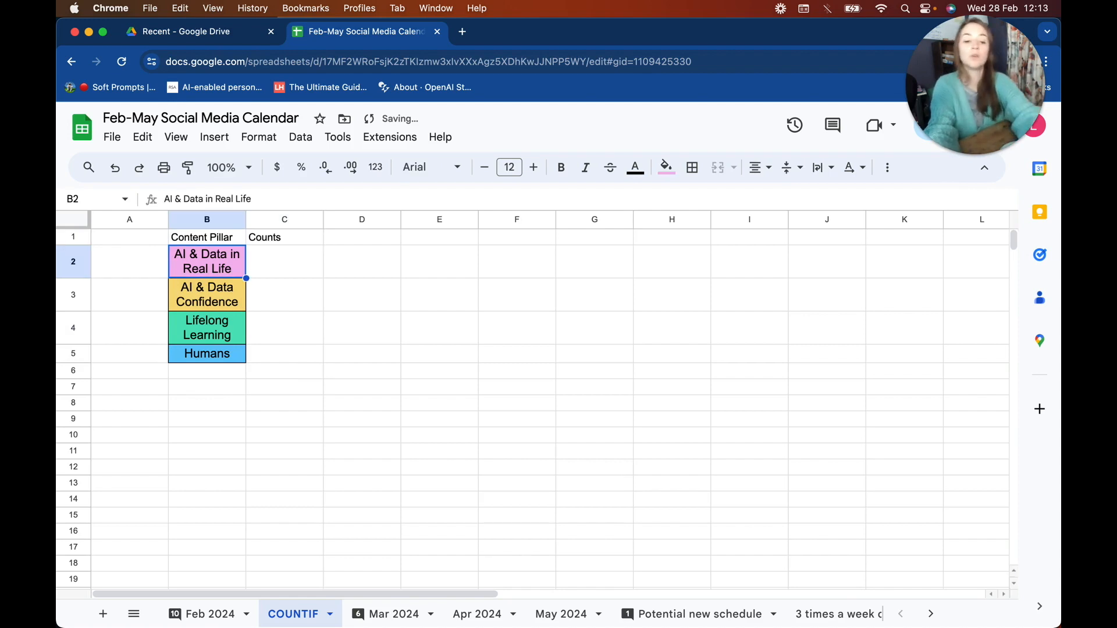
Start a COUNTIF formula in cell C2 beside the AI & Data in Real Life pillar.
key("Tab")
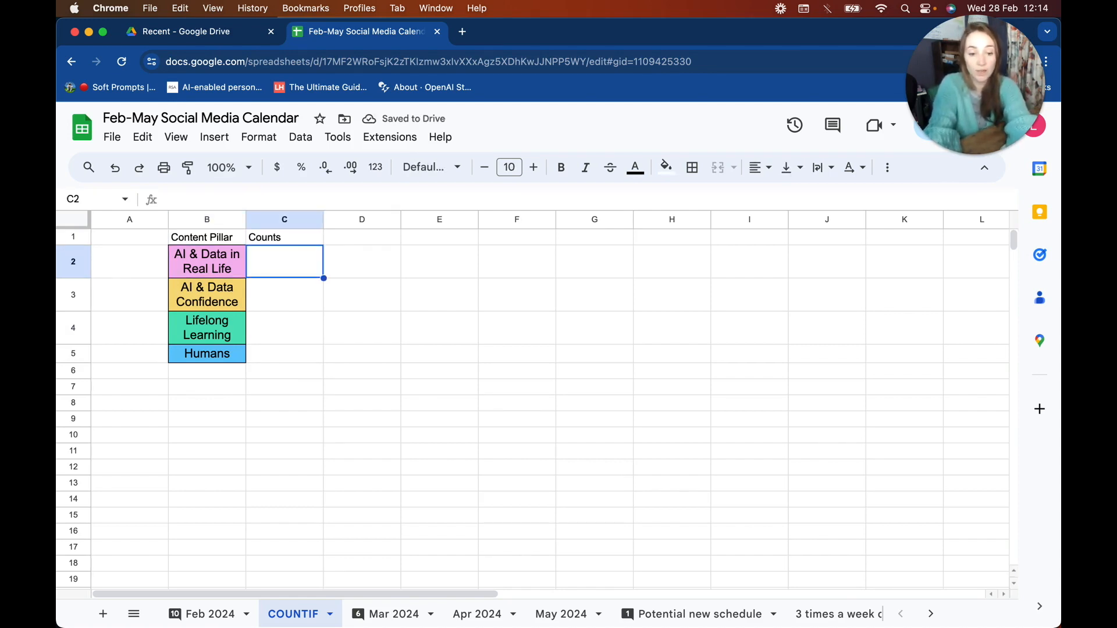
type("=")
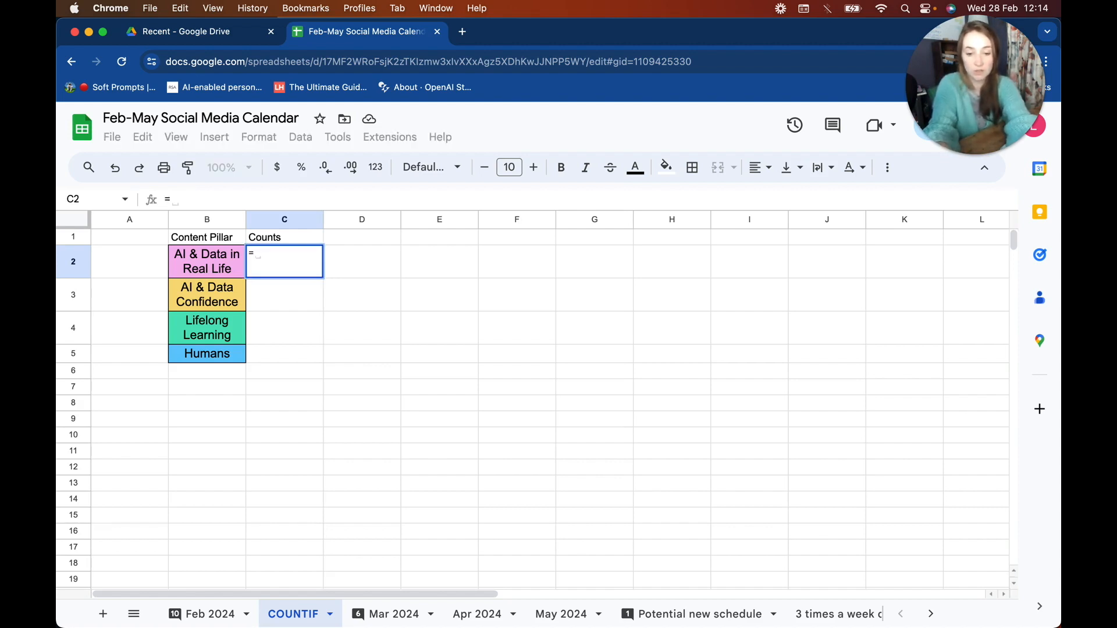
type("COUNTIF")
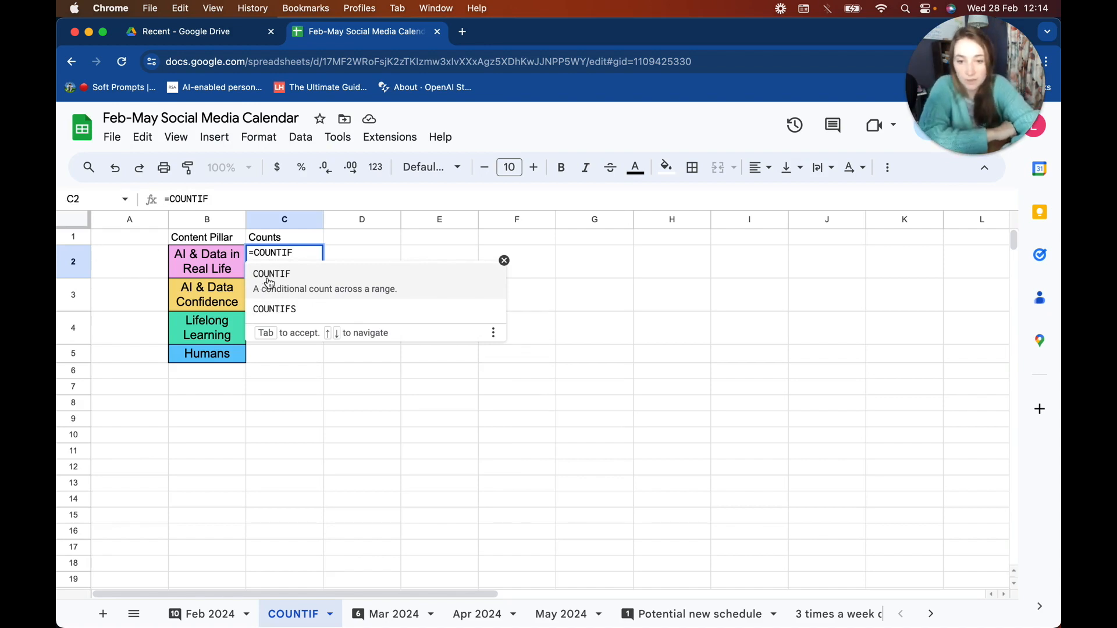
left_click(342, 285)
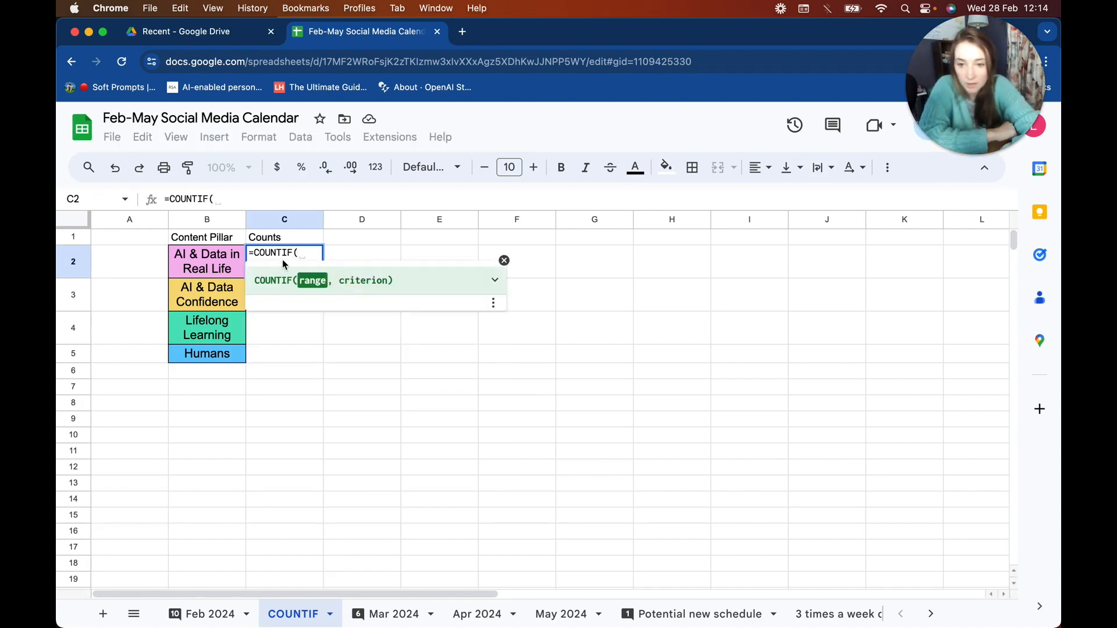
Review the expanded COUNTIF formula help for the range and criterion arguments, and hide the help.
left_click(504, 260)
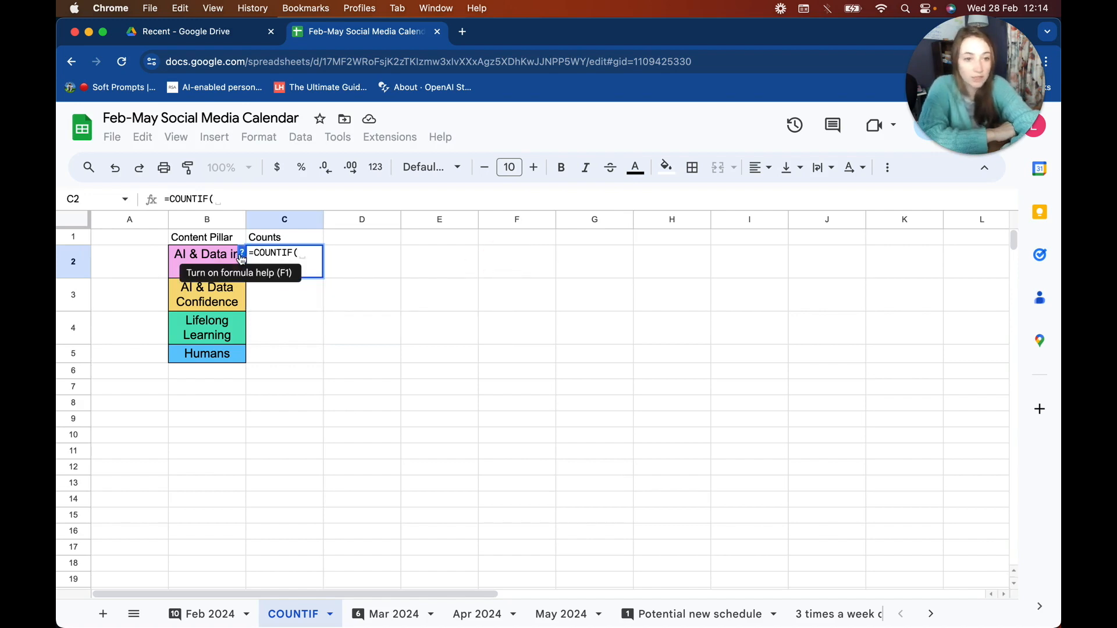
left_click(241, 258)
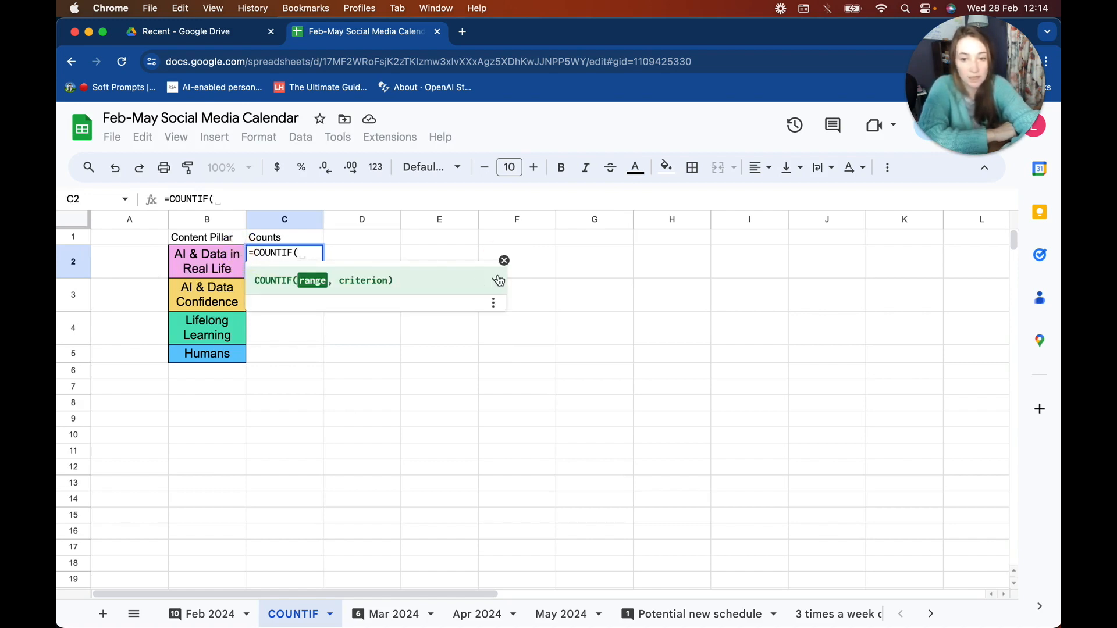
left_click(495, 284)
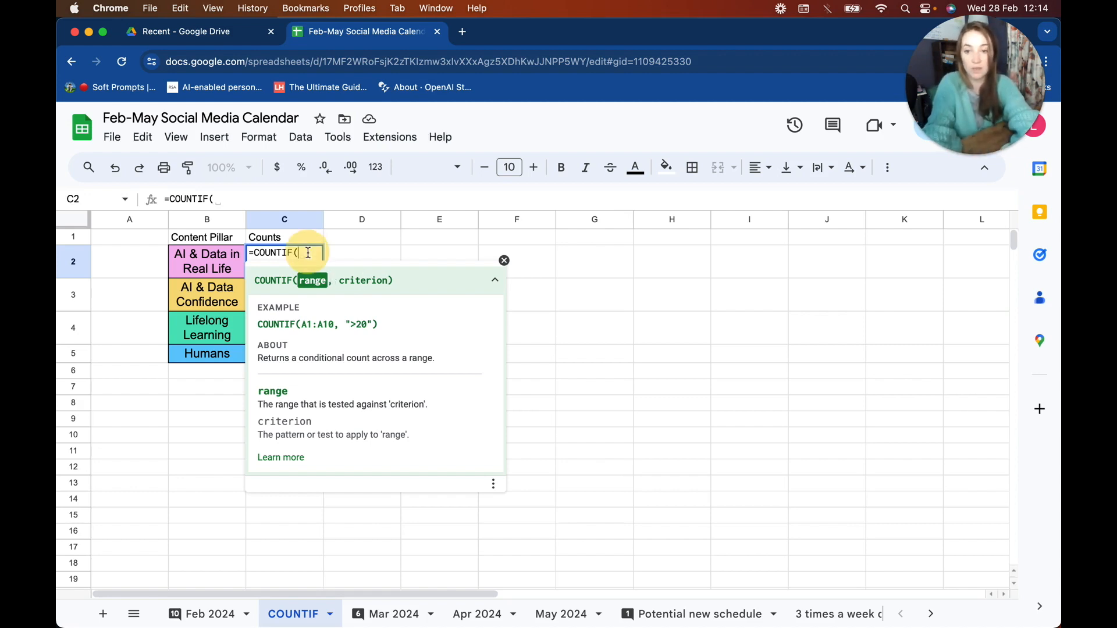
left_click(504, 261)
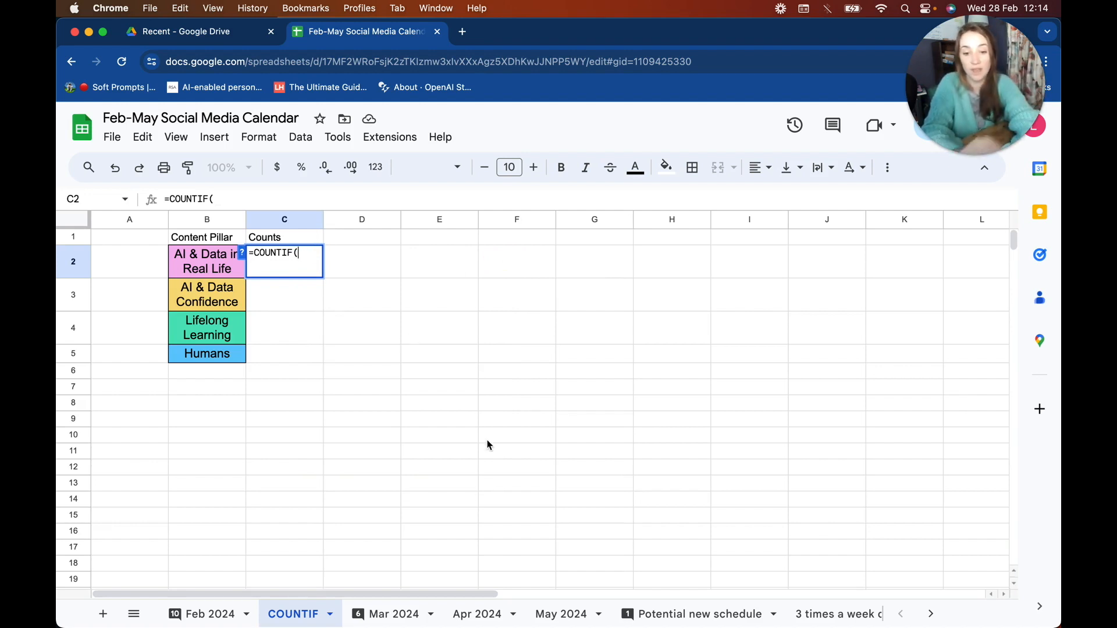
Try to reference the Feb 2024 sheet in C2's formula, and restore the formula to the open entry =COUNTIF(.
left_click(214, 616)
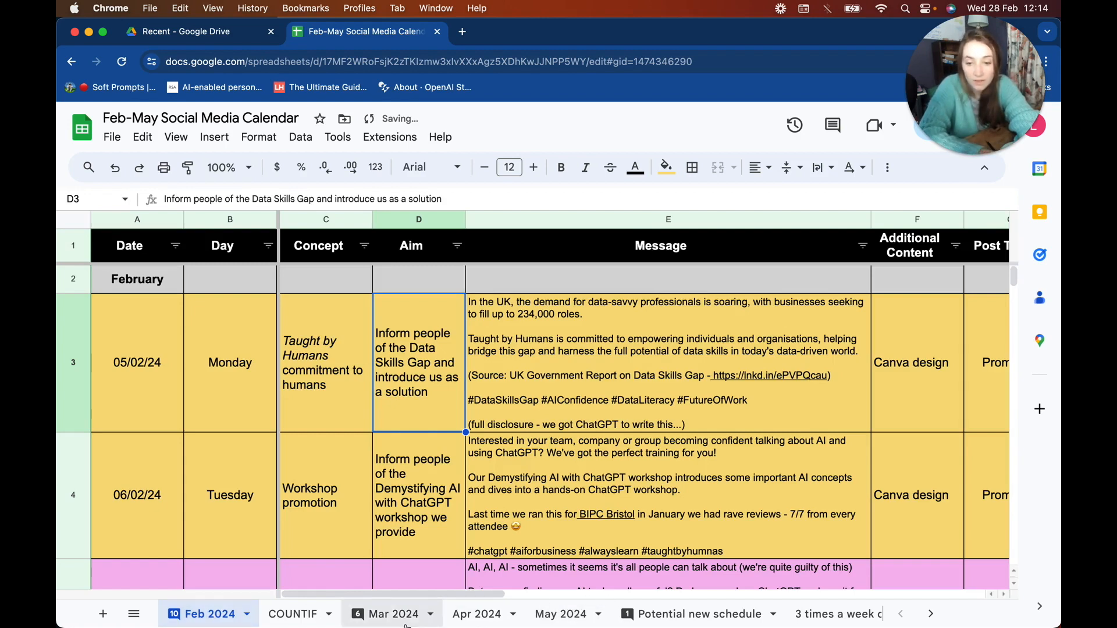
left_click(296, 618)
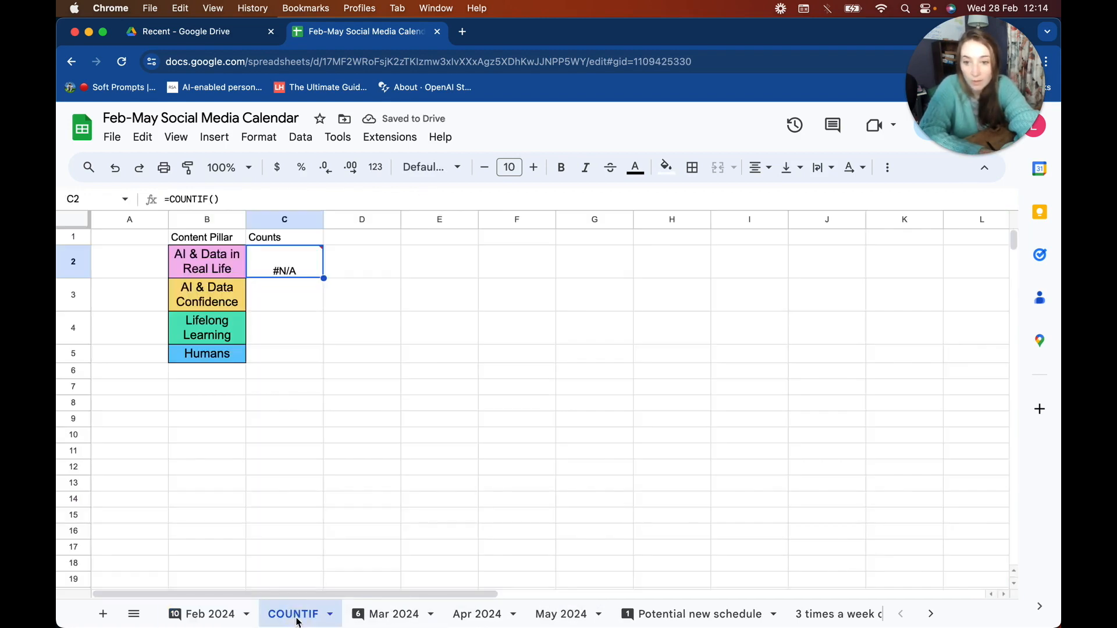
double_click(295, 267)
left_click(250, 198)
key("BackSpace")
key("BackSpace")
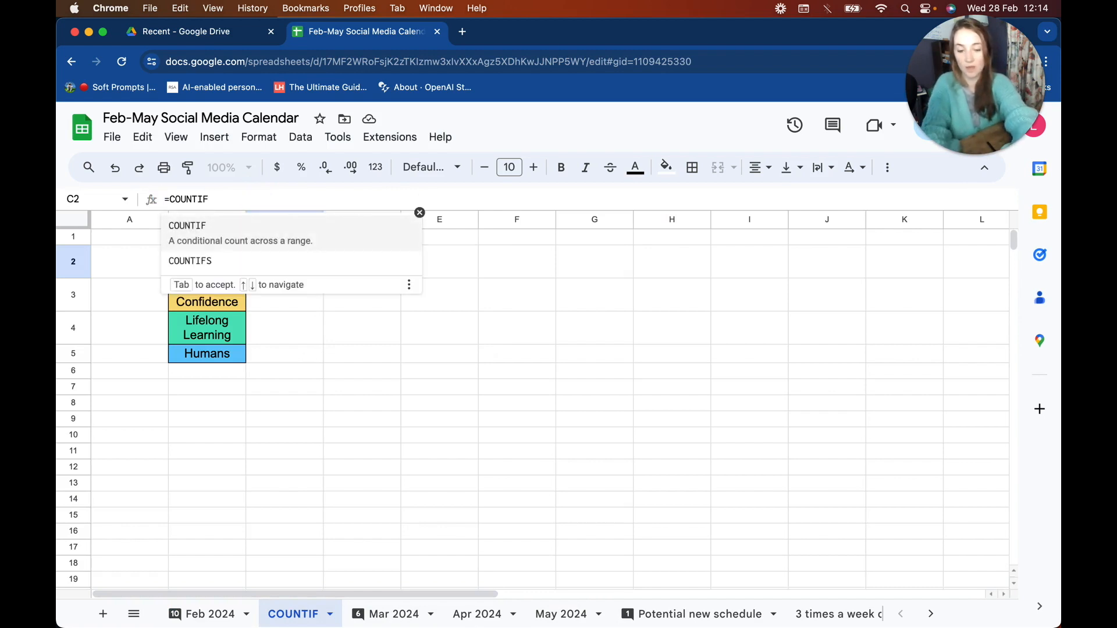
type("(")
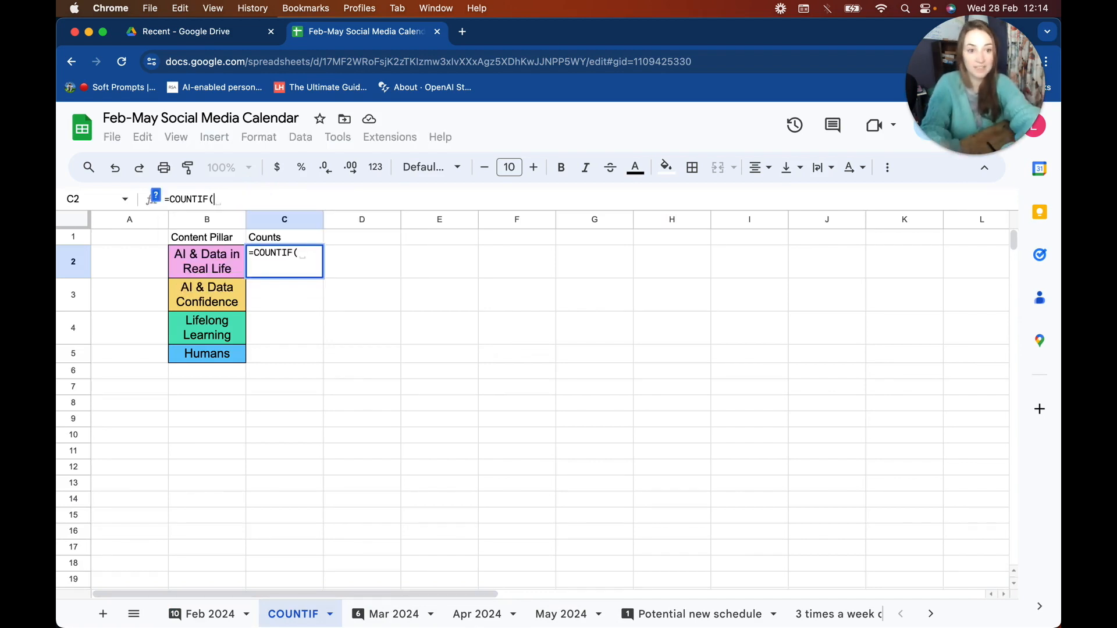
Set the COUNTIF range in C2 to the whole Content Pillar column, 'Feb 2024'!H:H, ready for the criterion argument.
left_click(211, 615)
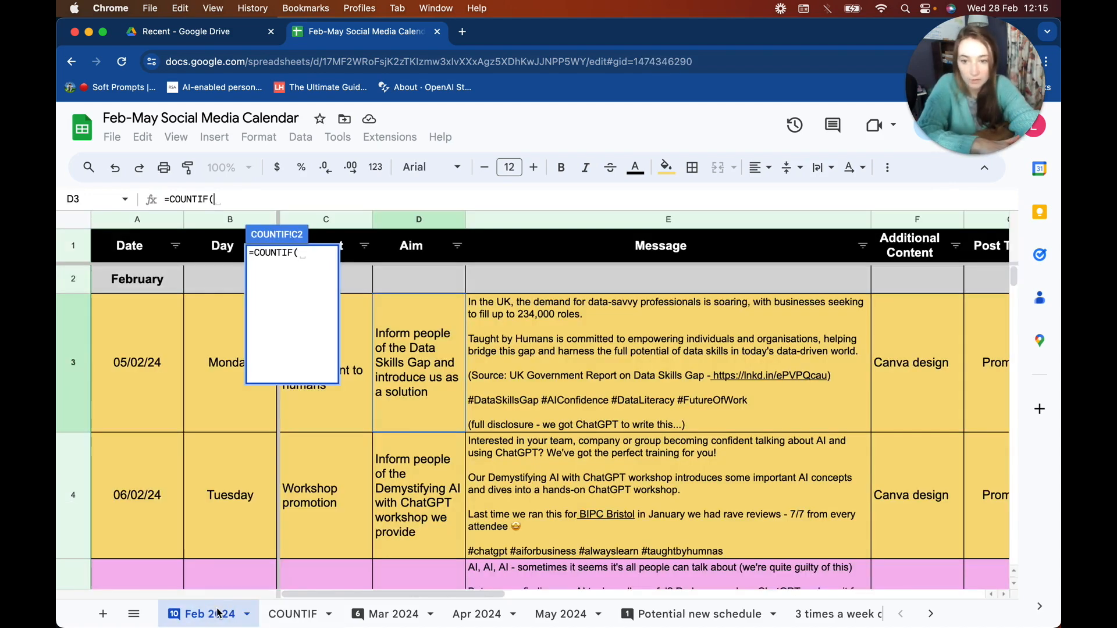
mouse_move(742, 378)
scroll(742, 378, "right", 5)
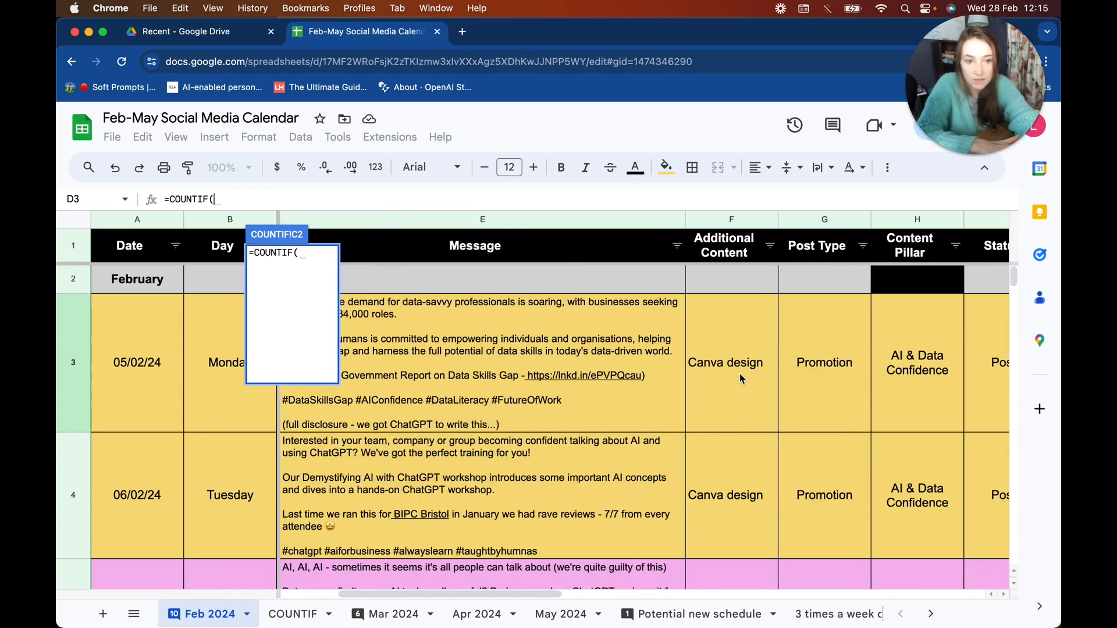
left_click(914, 222)
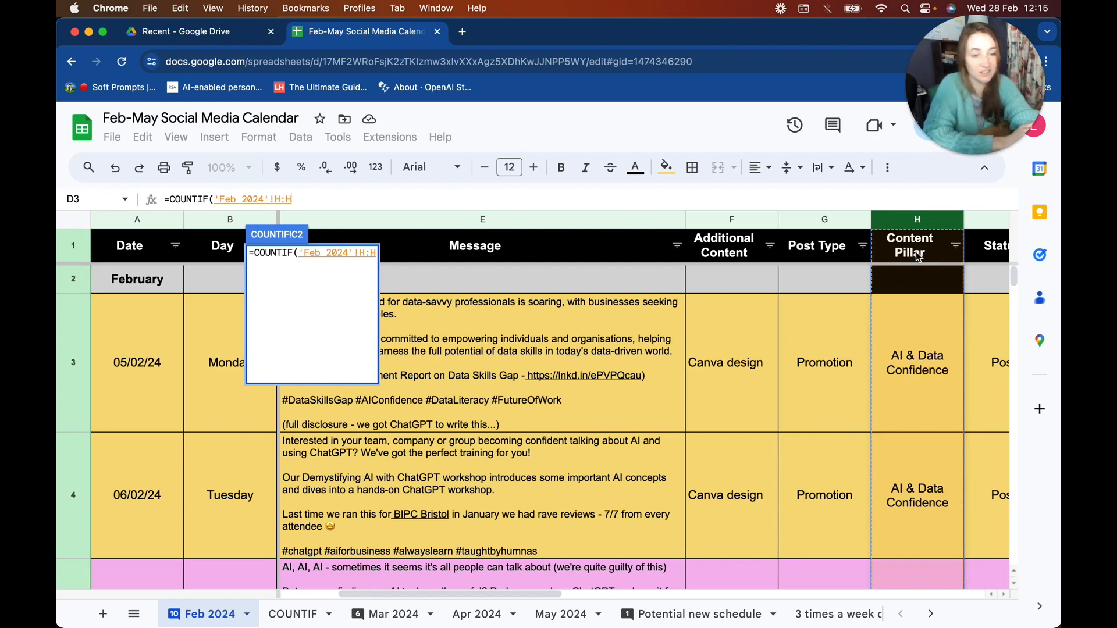
left_click(356, 197)
type(",")
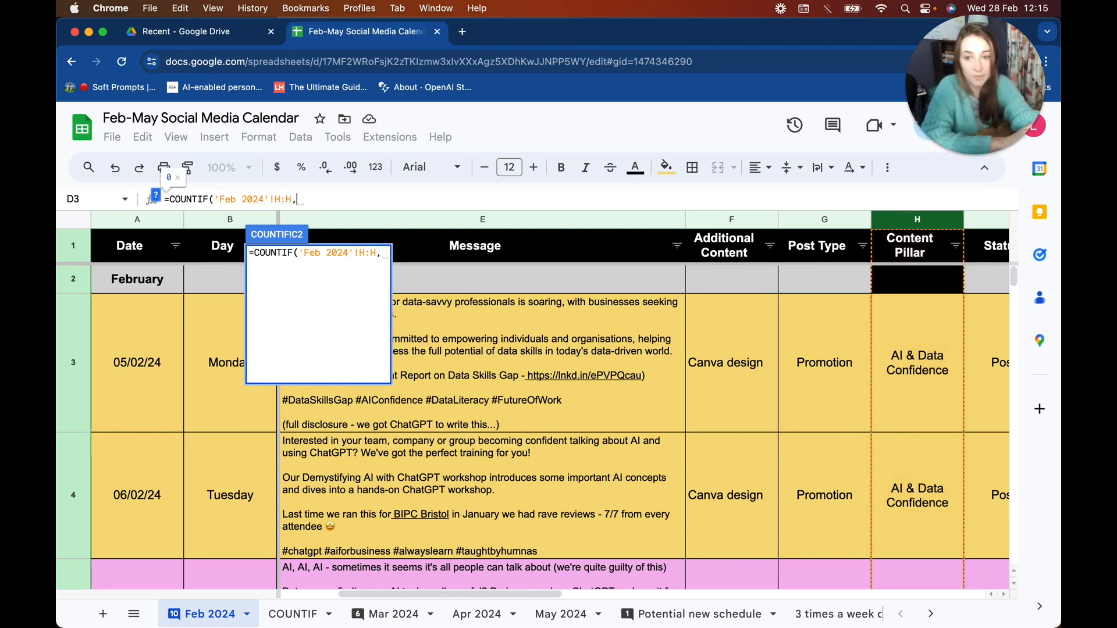
Use B2 on the COUNTIF sheet as the criterion and complete the formula =COUNTIF('Feb 2024'!H:H,B2).
left_click(299, 621)
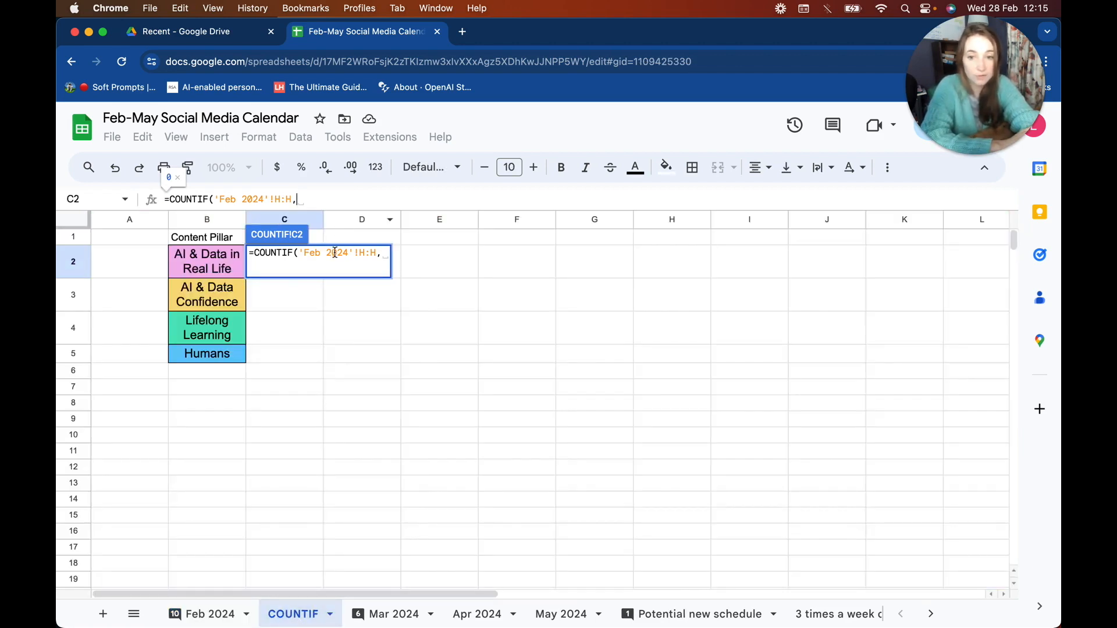
left_click(213, 258)
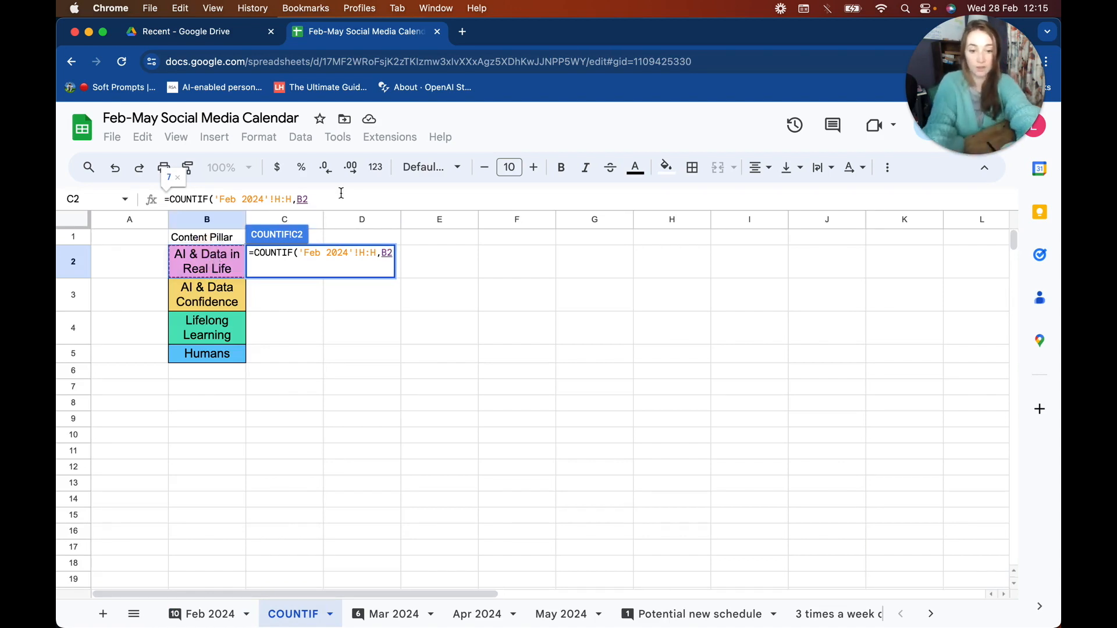
type(")")
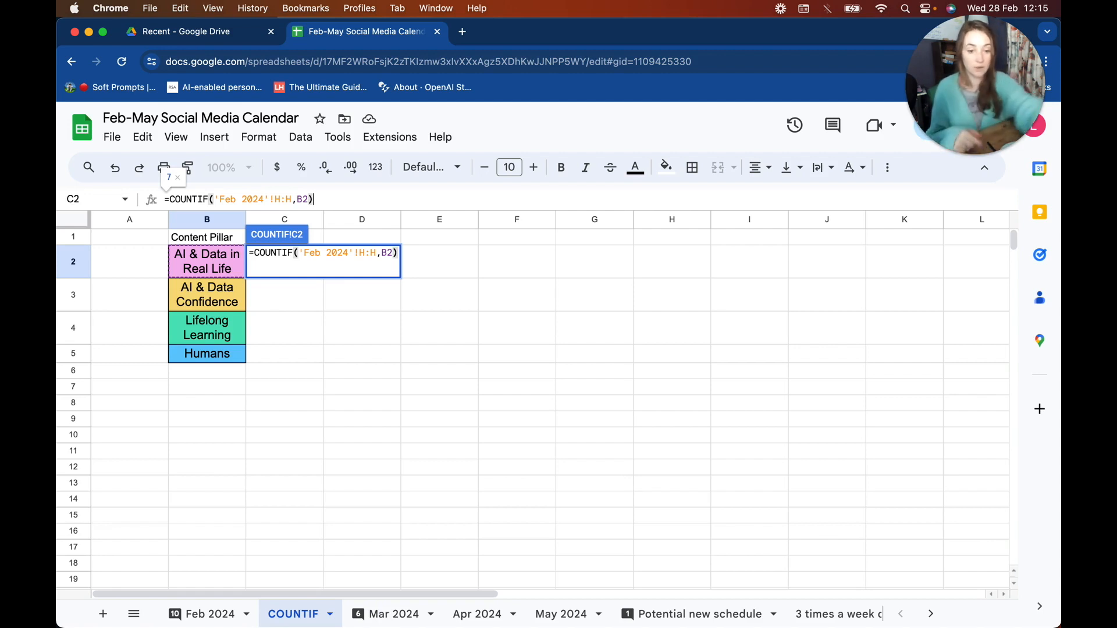
key("Return")
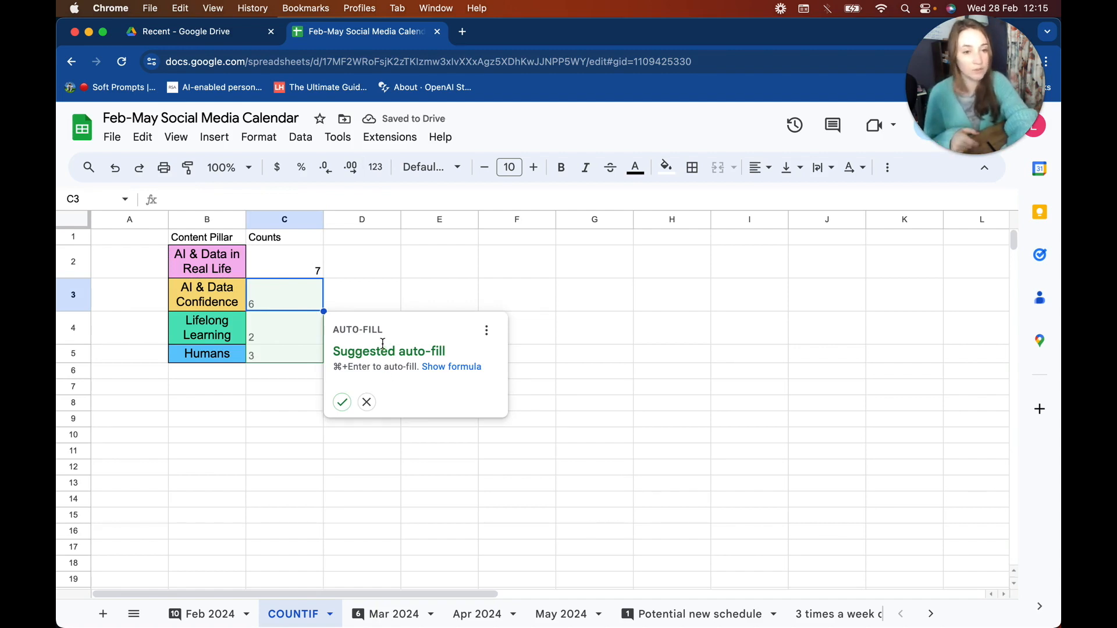
Fill the COUNTIF formula from C2 down through C5 for the remaining content pillars.
left_click(343, 403)
left_click(300, 266)
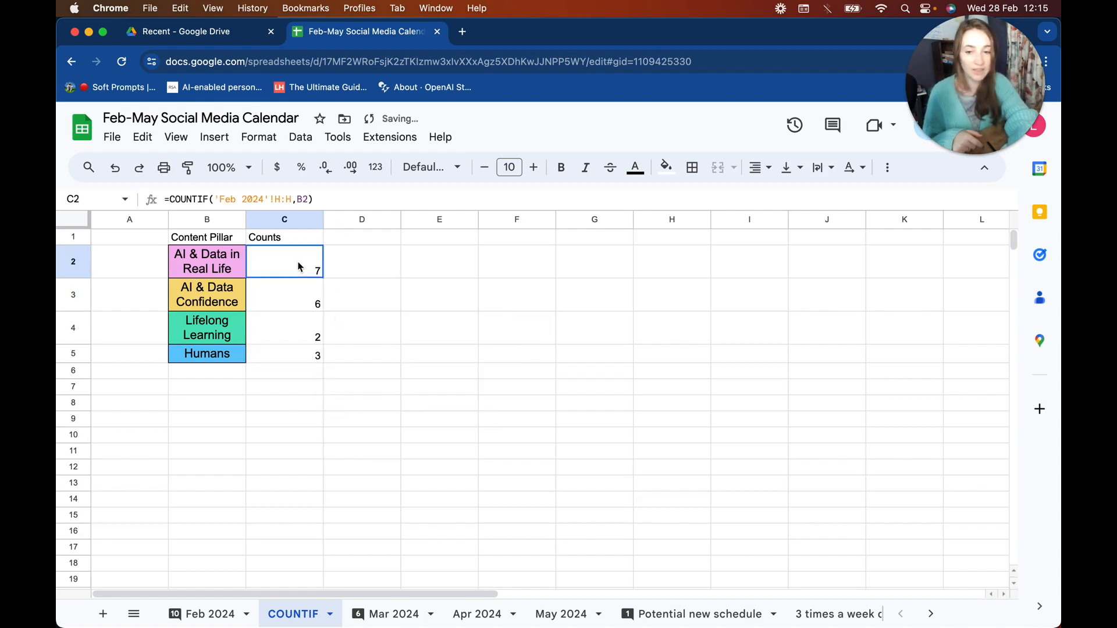
left_click_drag(323, 277, 317, 356)
Examine the filled formulas in the Counts column and how C2's criterion refers to the pillar name in B2.
left_click(302, 311)
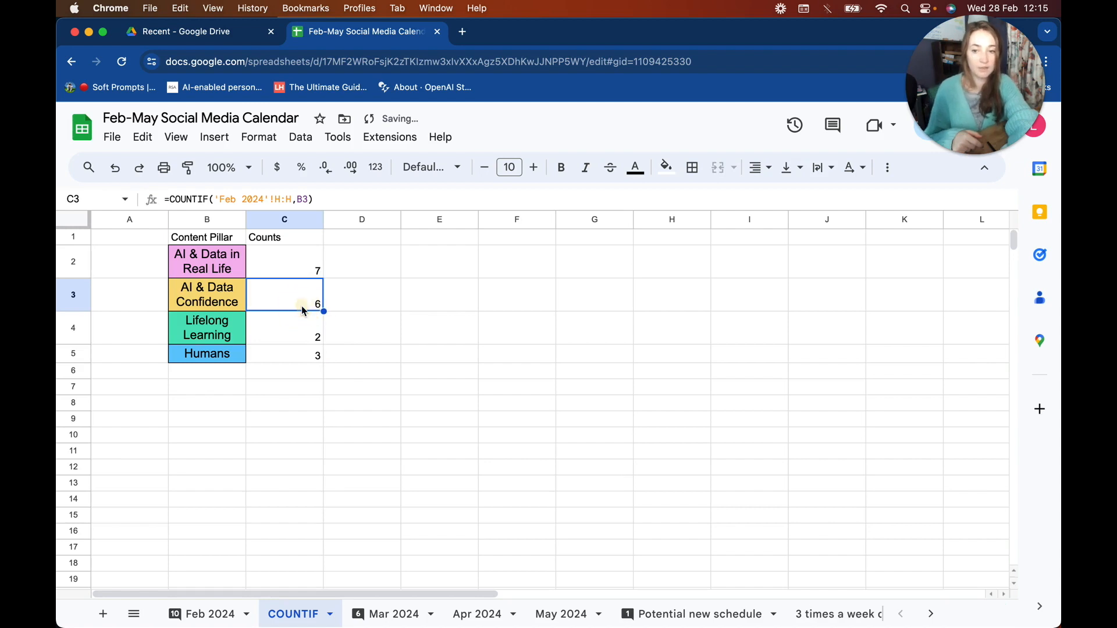
double_click(303, 332)
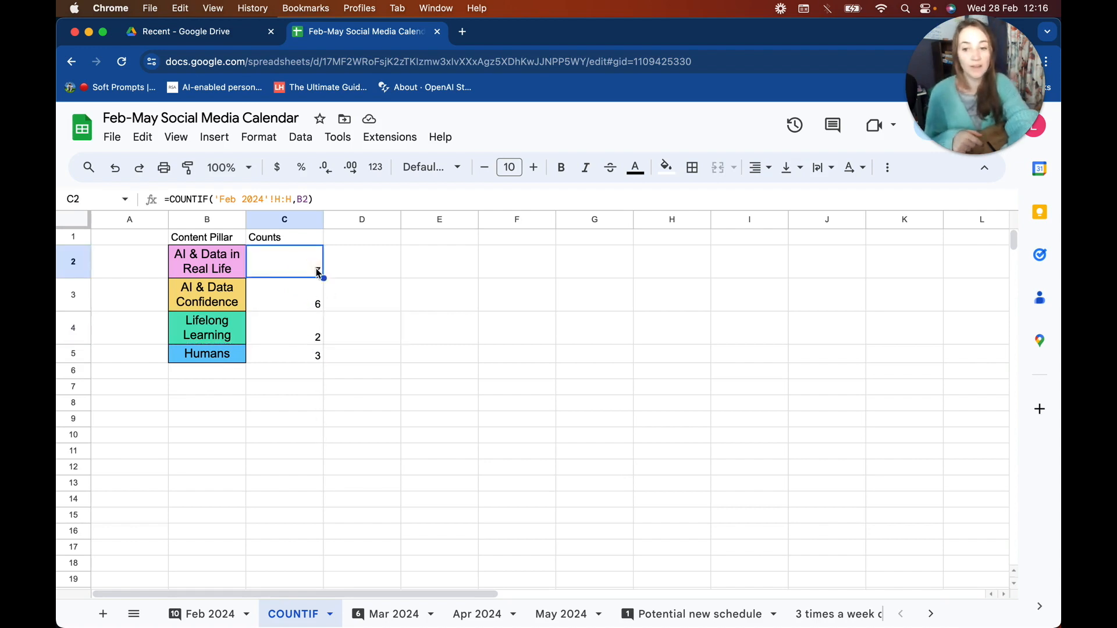
left_click_drag(317, 272, 301, 366)
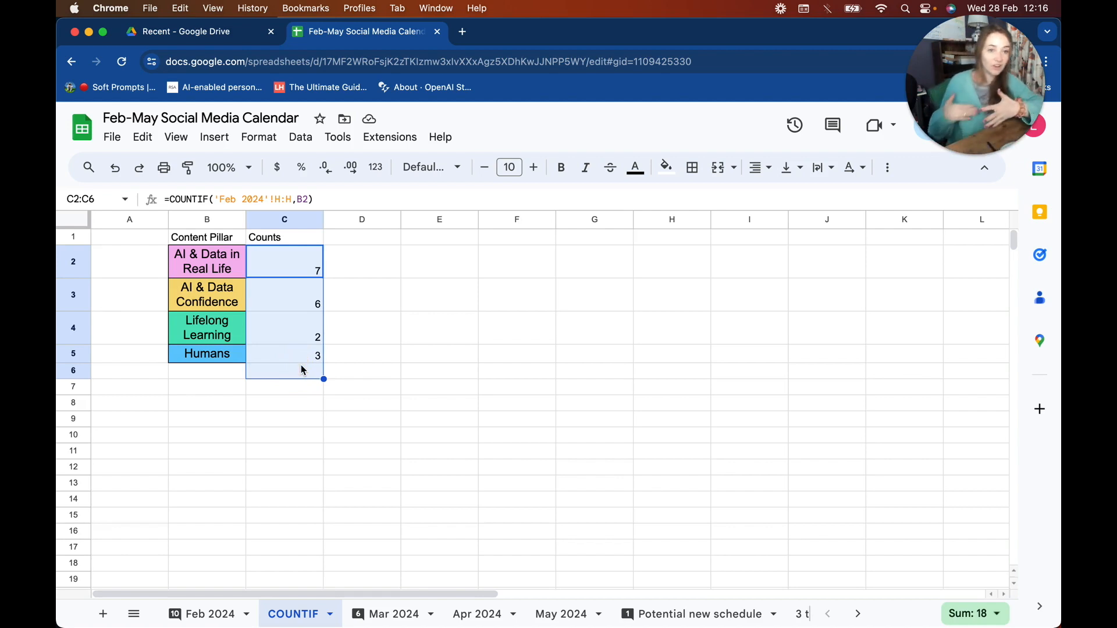
left_click(231, 265)
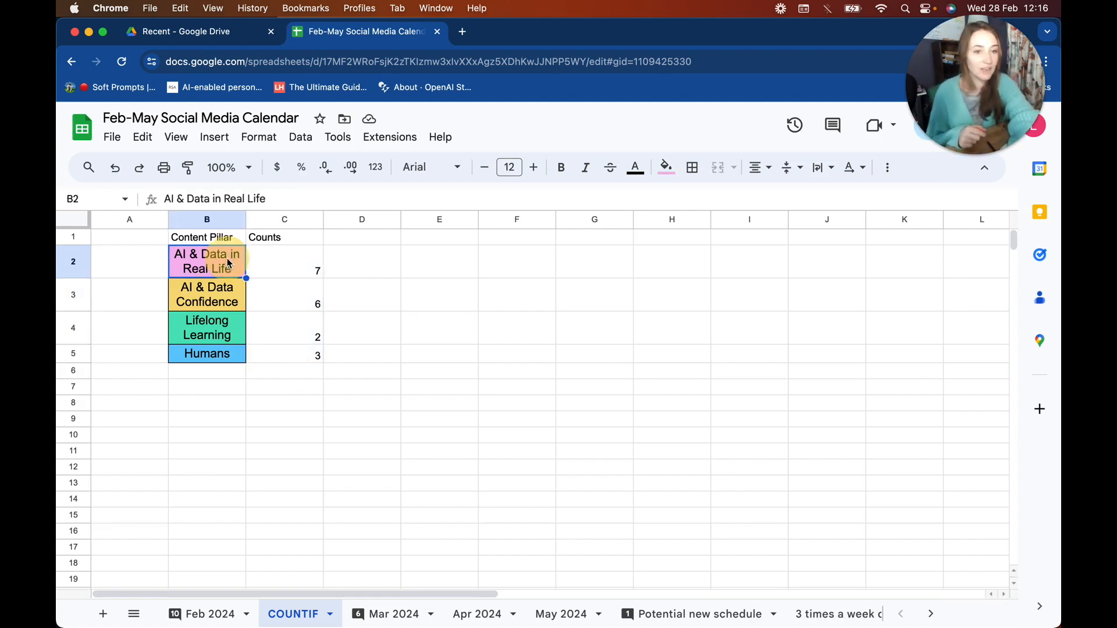
left_click(300, 262)
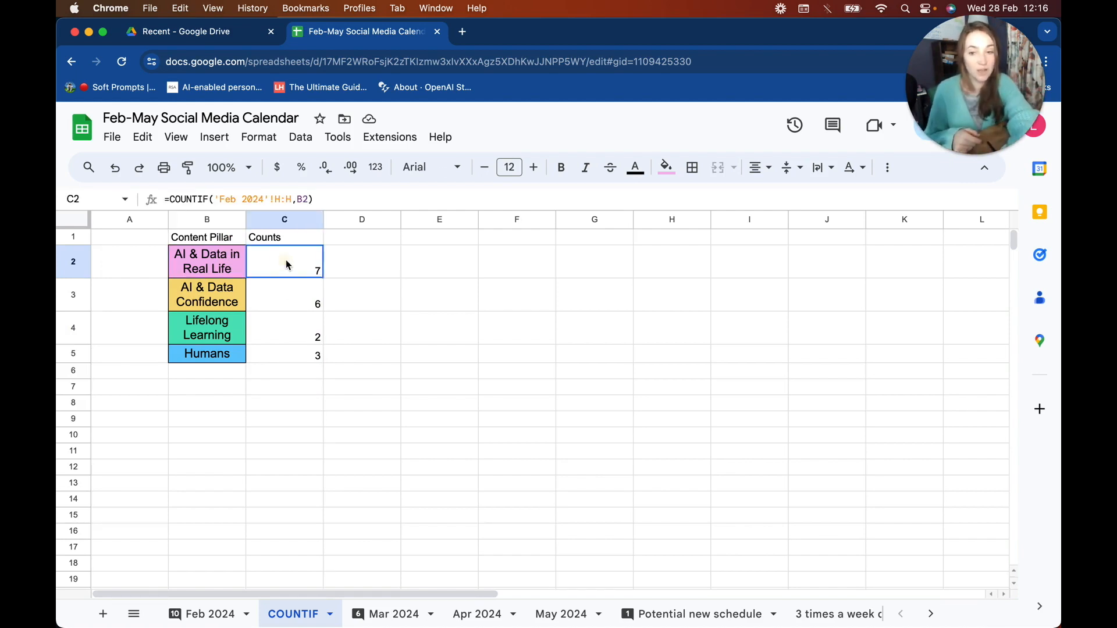
left_click(310, 199)
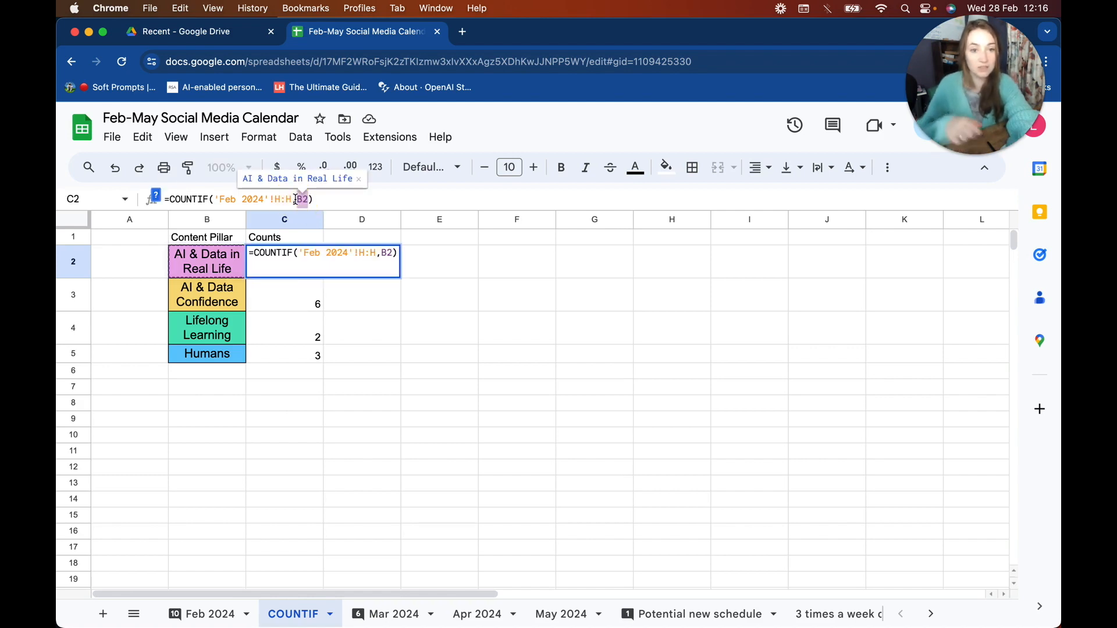
Try replacing the cell reference criterion in C5's COUNTIF formula with the literal text "Humans".
left_click(307, 355)
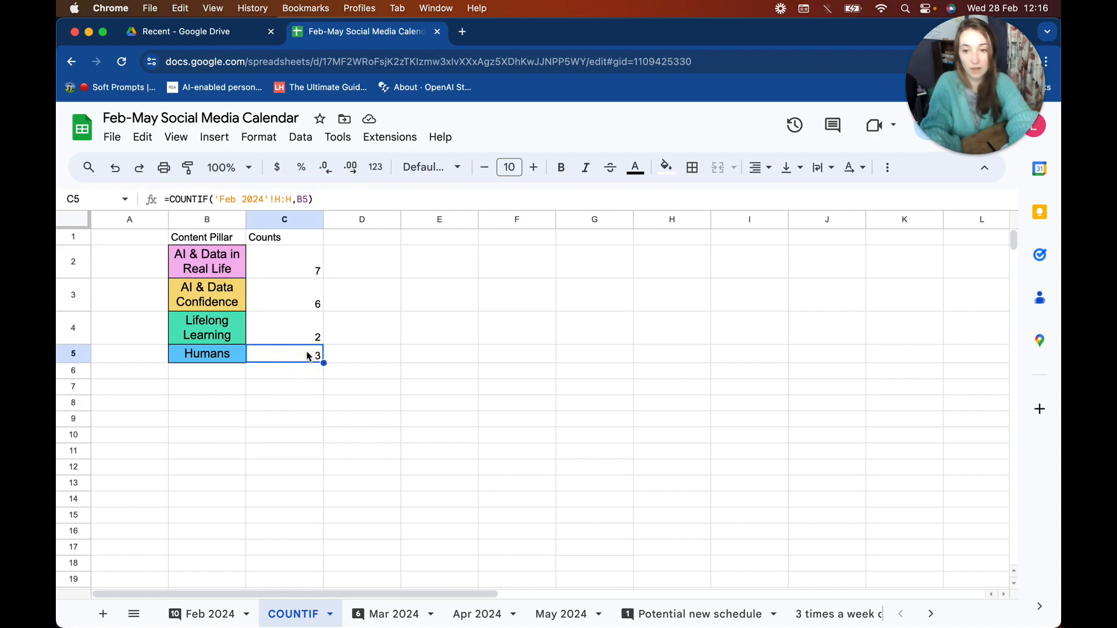
double_click(299, 199)
key("BackSpace")
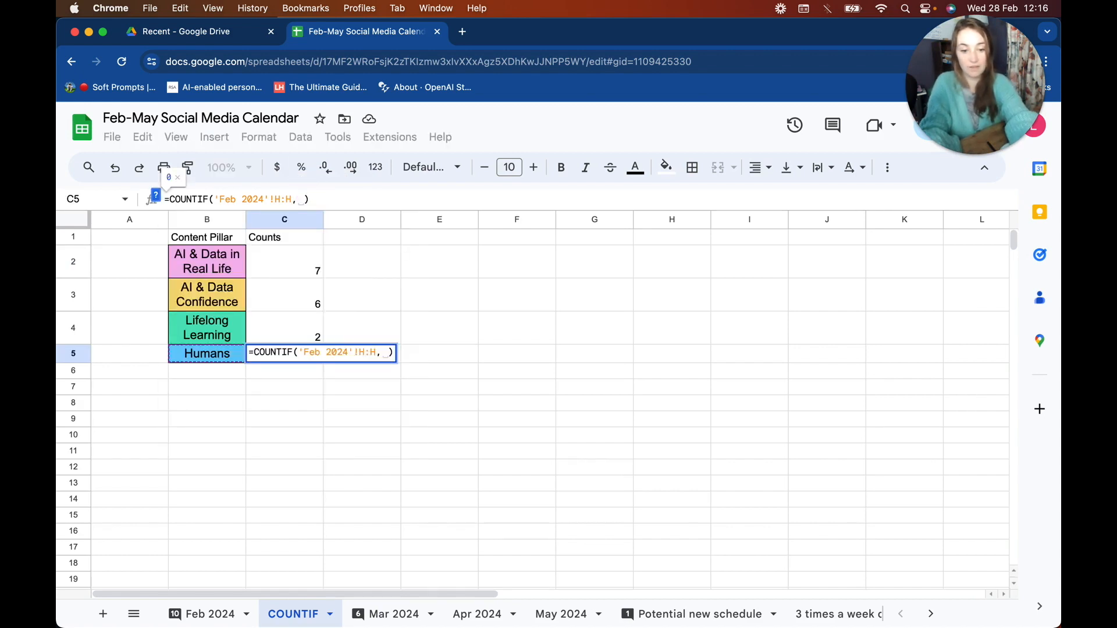
key("BackSpace")
type("\"")
type("Humans")
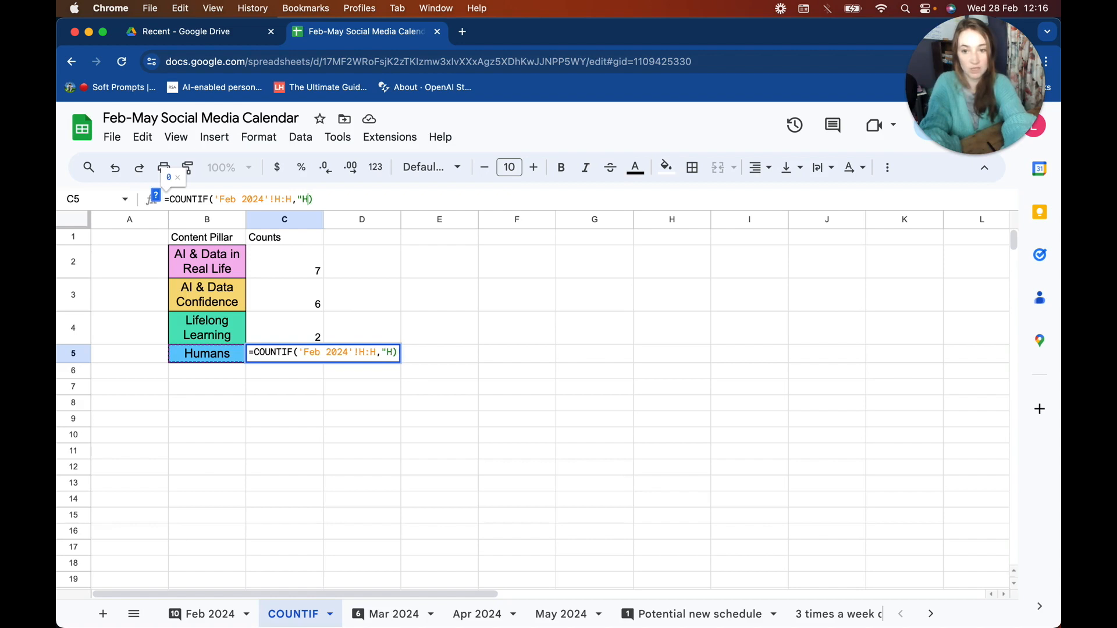
key("Return")
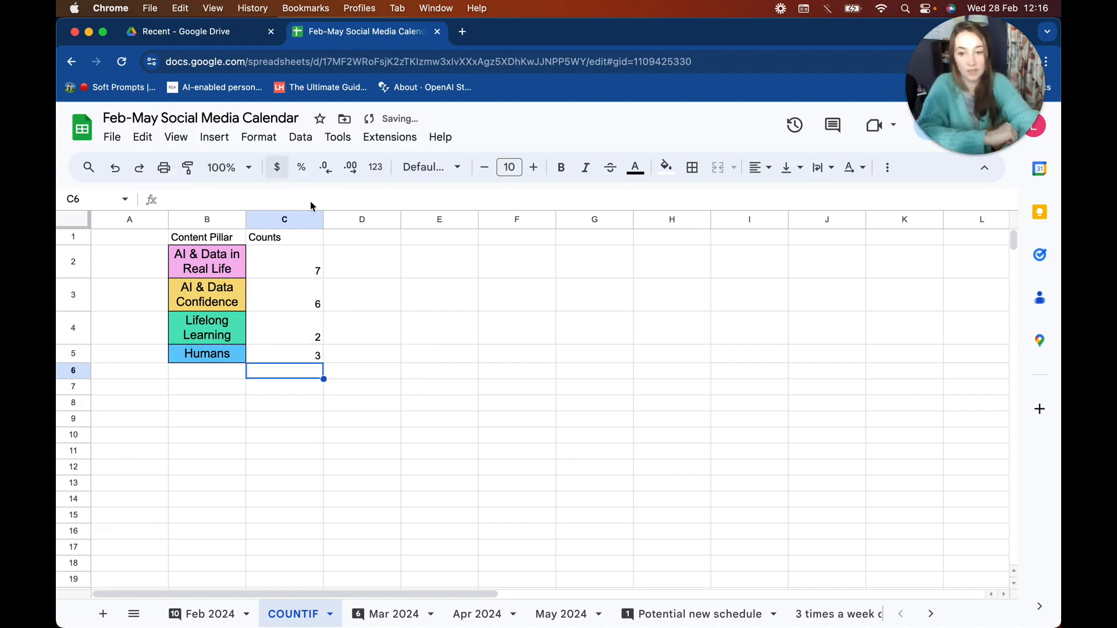
Check C5's formula with the literal text criterion, and undo that criterion change.
left_click(288, 352)
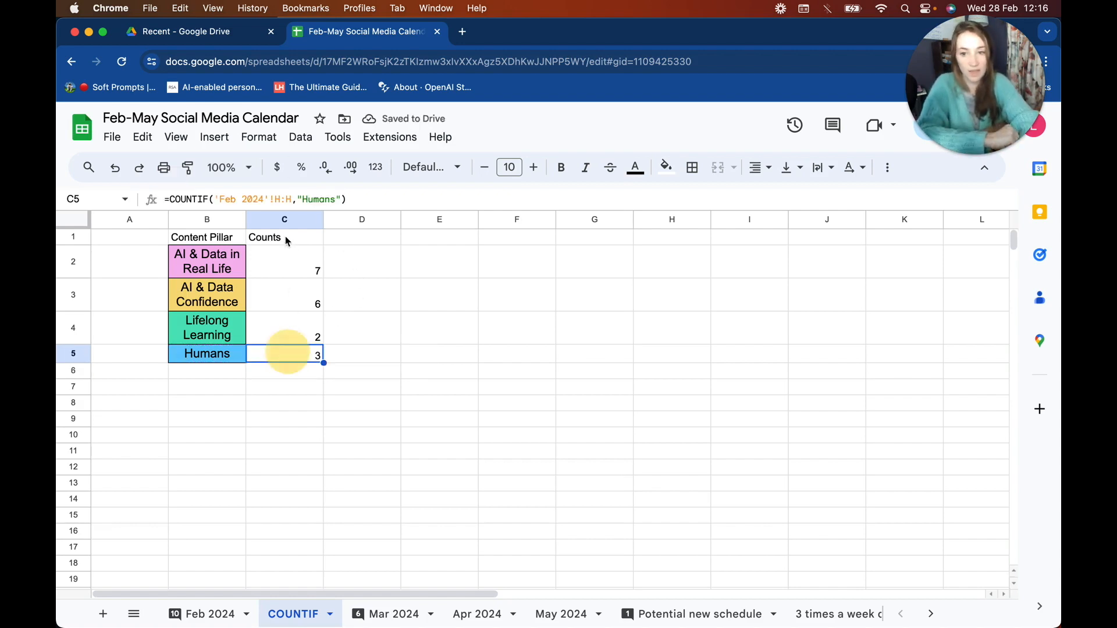
left_click(224, 336)
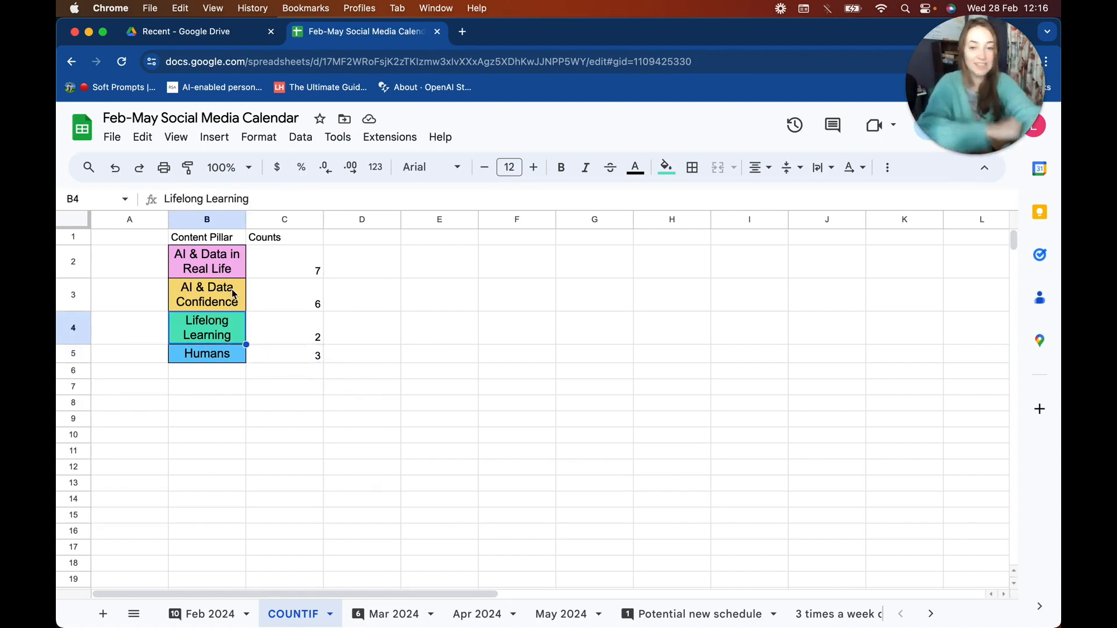
left_click(302, 357)
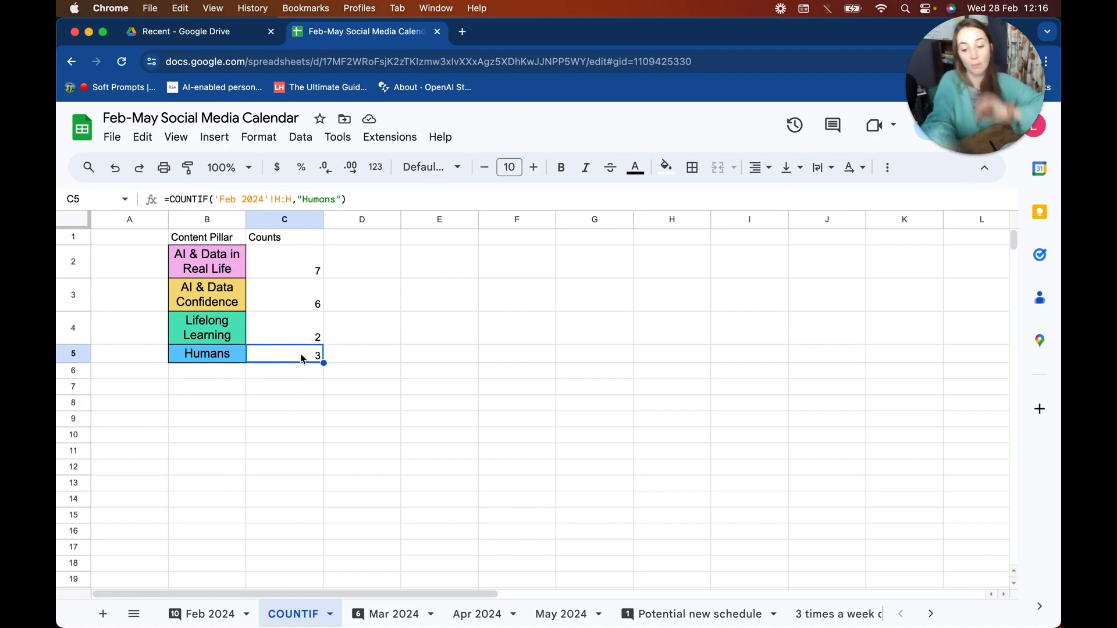
key("super+z")
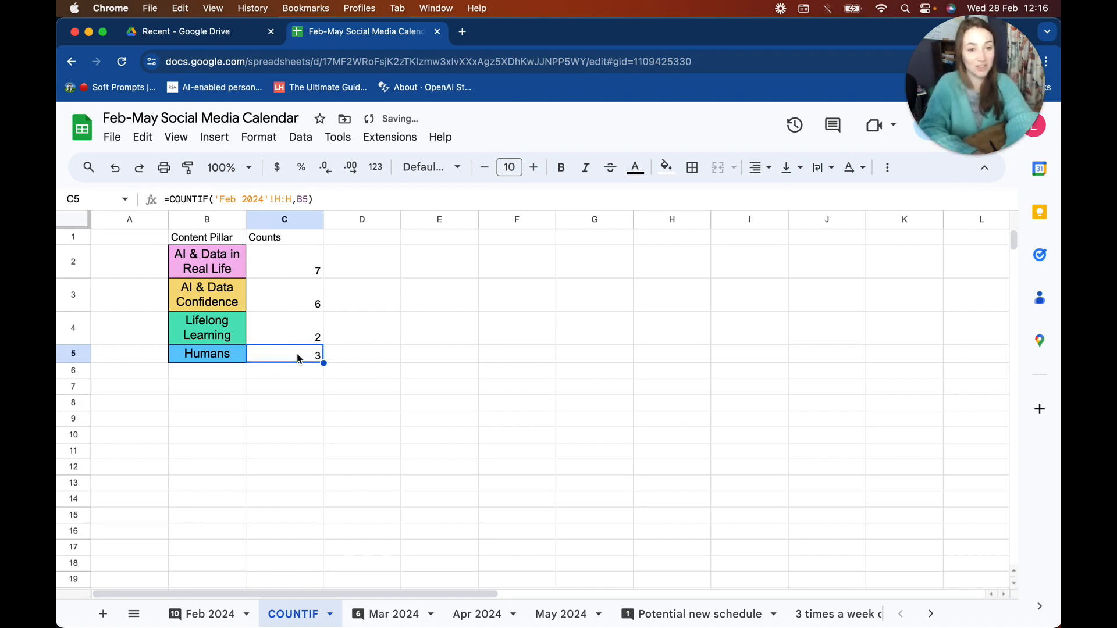
mouse_move(980, 107)
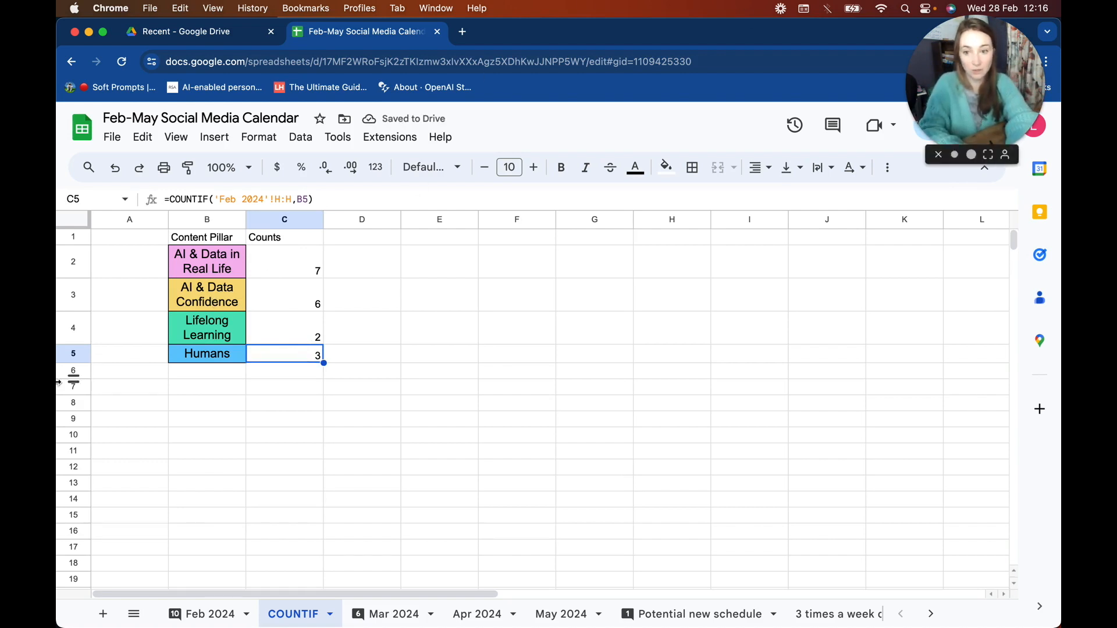